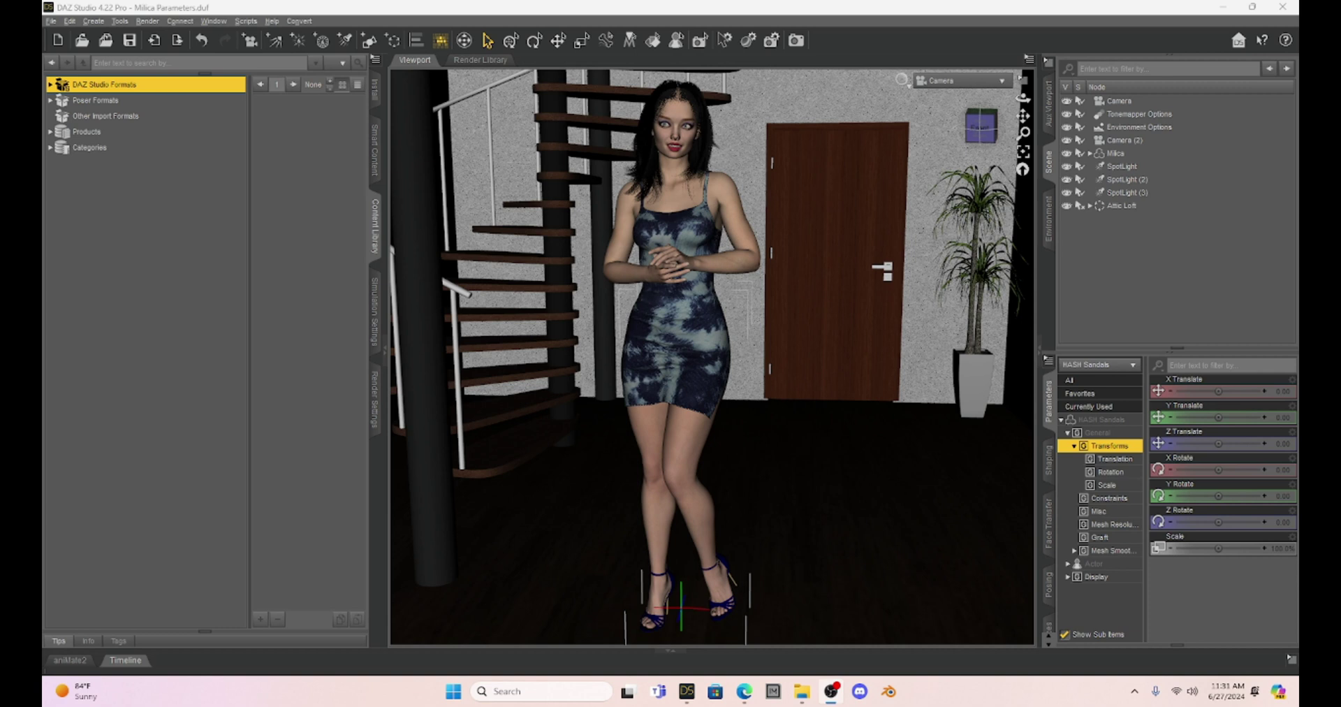
Step: Switch to the web browser, look over the Topaz Labs home page, and close the browser
left_click(744, 690)
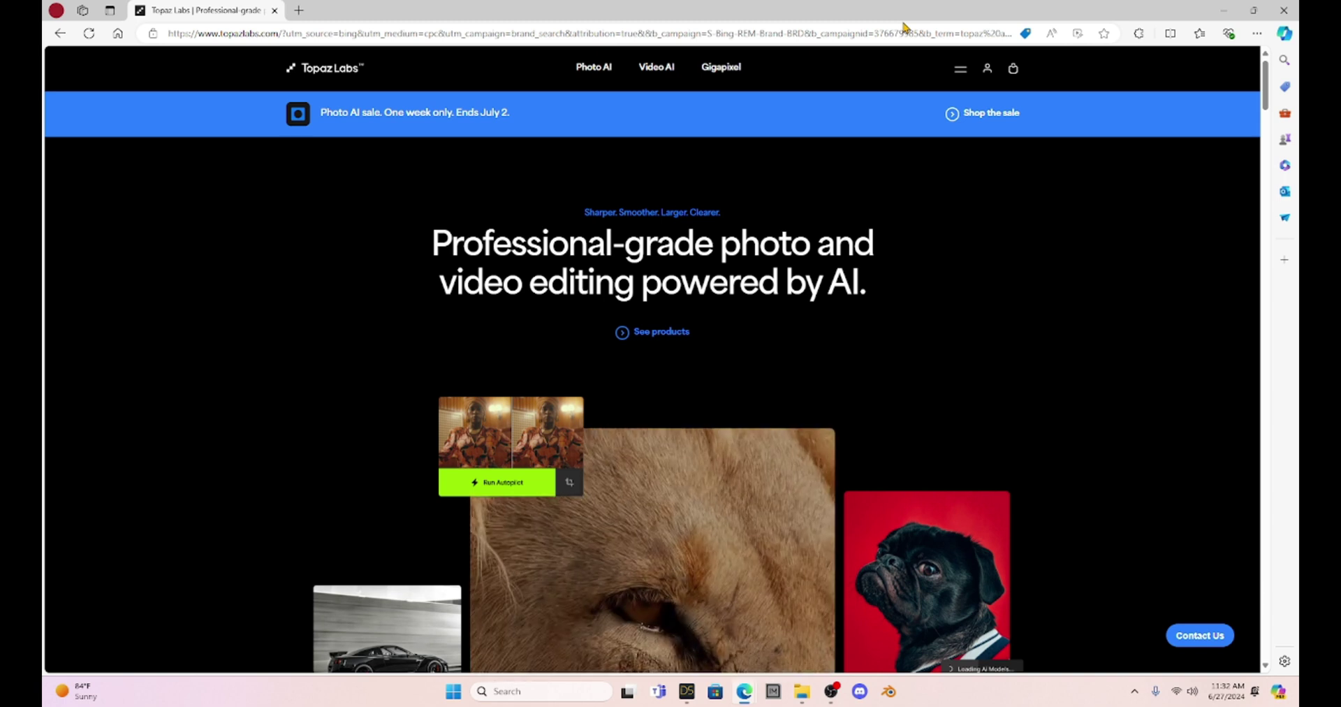
left_click(1283, 10)
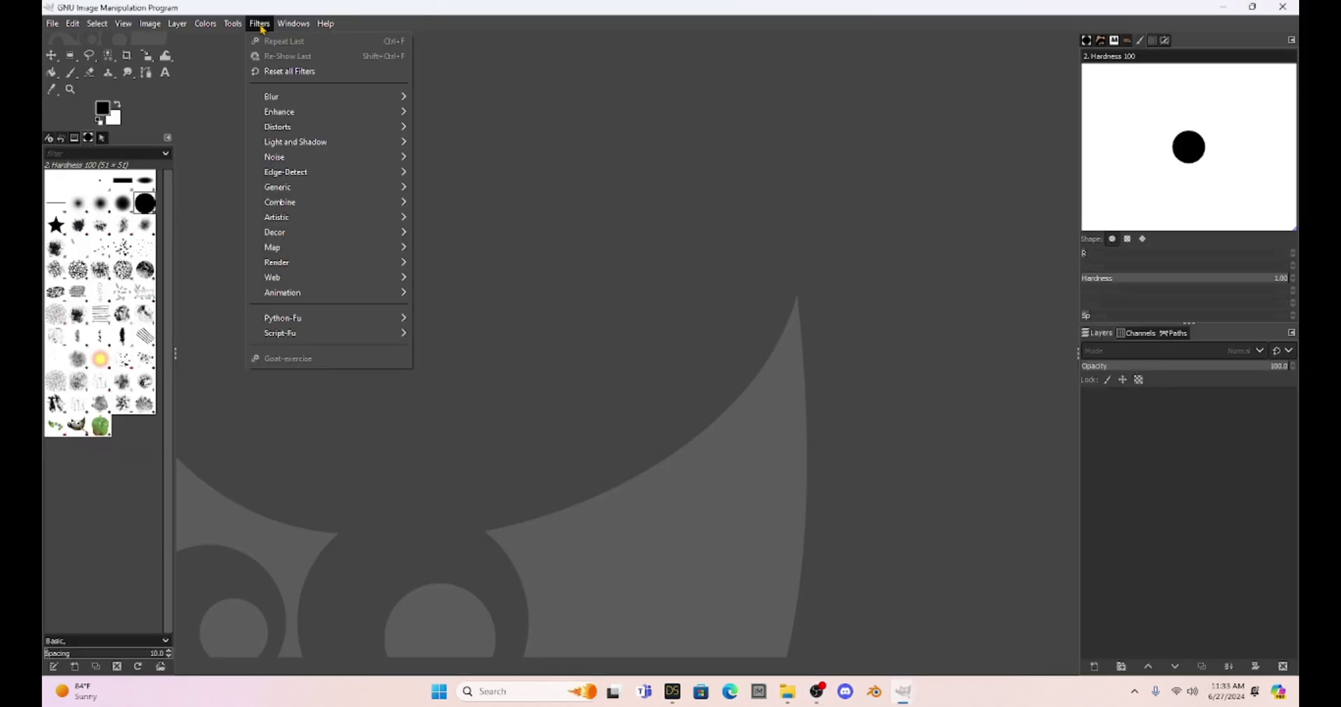
Step: Look up the Noise Reduction filter among GIMP's Enhance filters and close GIMP
mouse_move(296, 110)
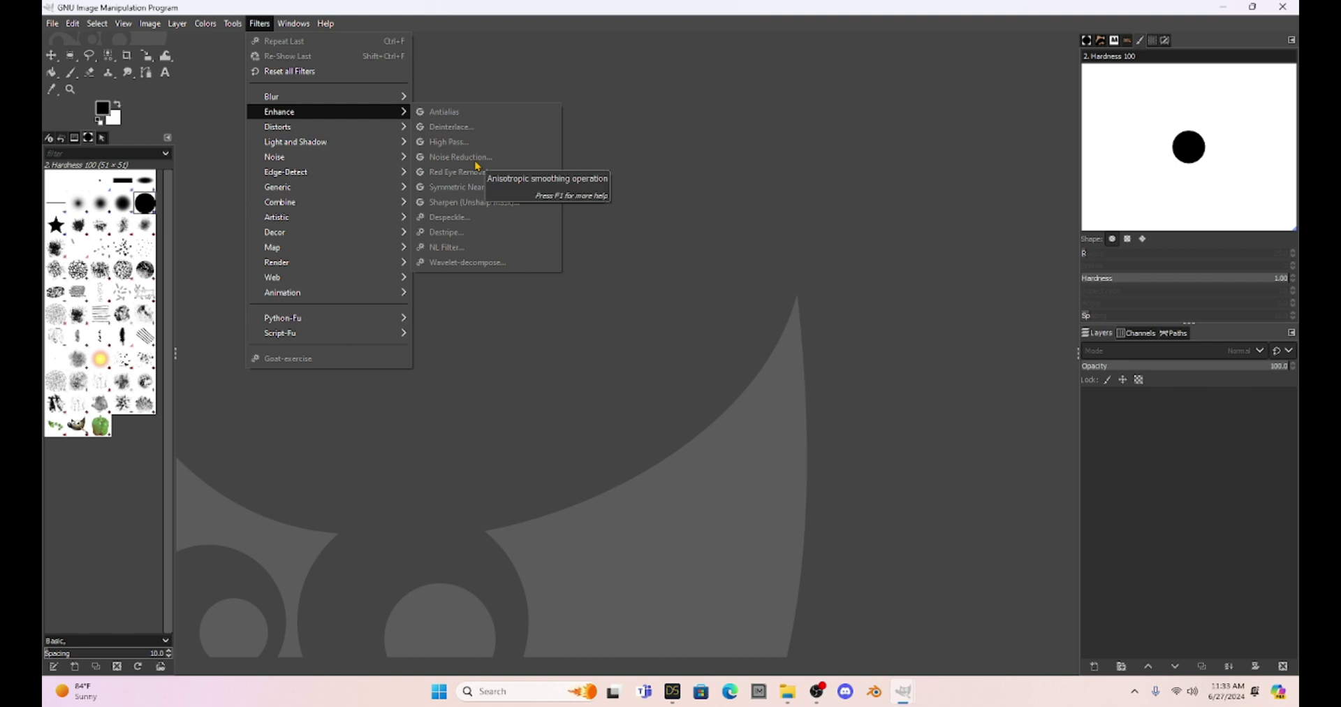
left_click(1285, 10)
left_click(1285, 10)
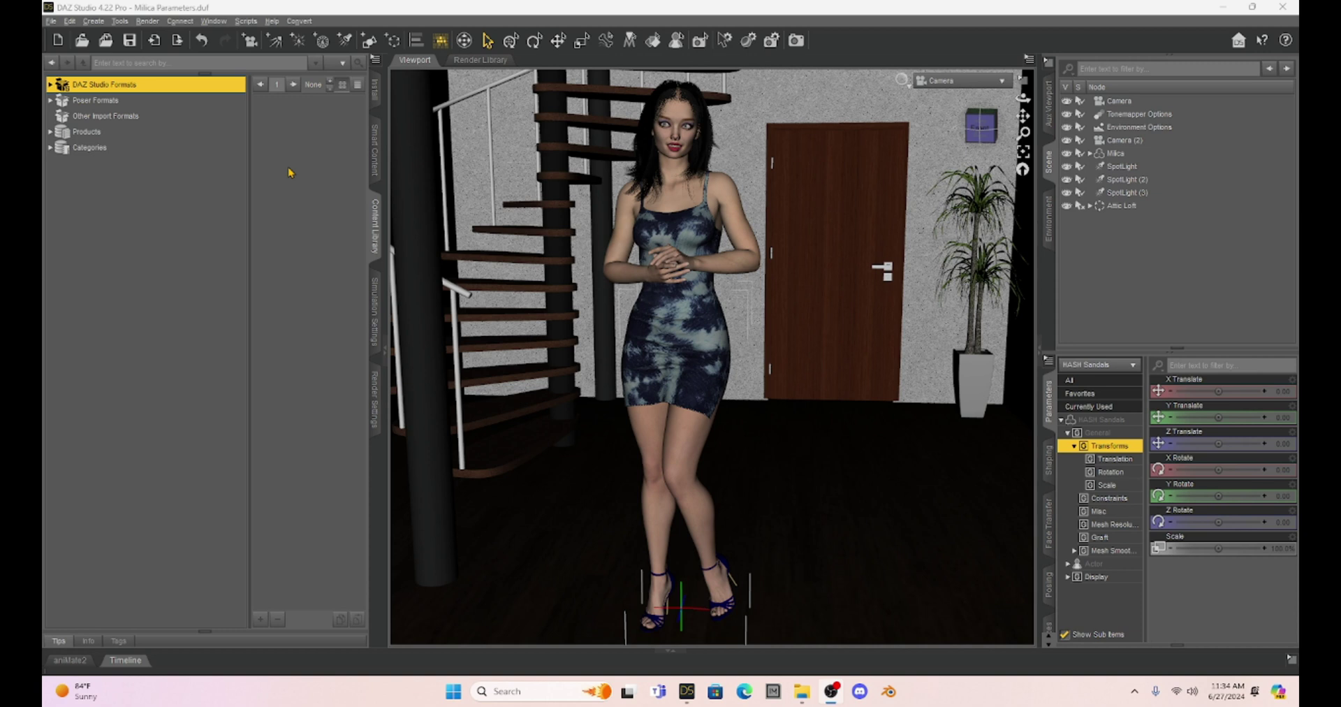
Step: Bring up the existing Daz Studio render, inspect it for grain, and minimize its window
mouse_move(686, 691)
left_click(768, 623)
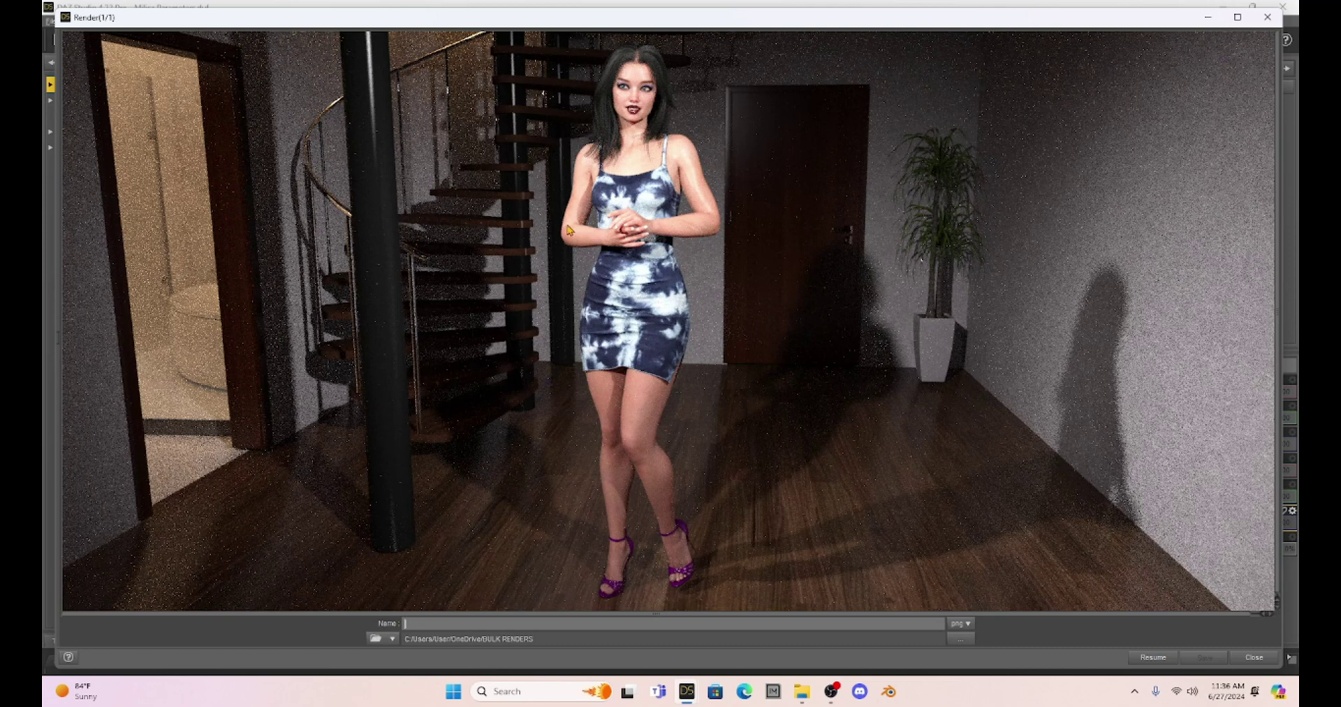
left_click(1207, 17)
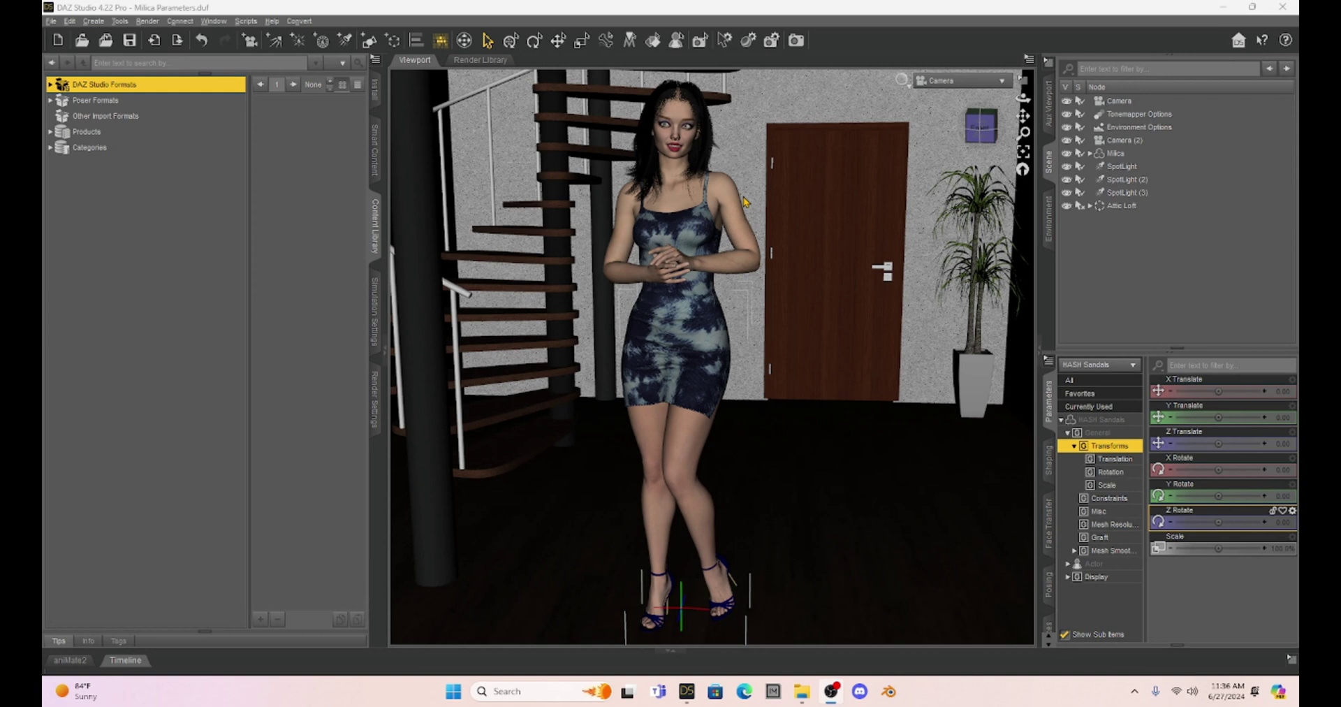
Step: Show all render settings and turn on both Post Denoiser Available and Post Denoiser Enable
left_click(375, 395)
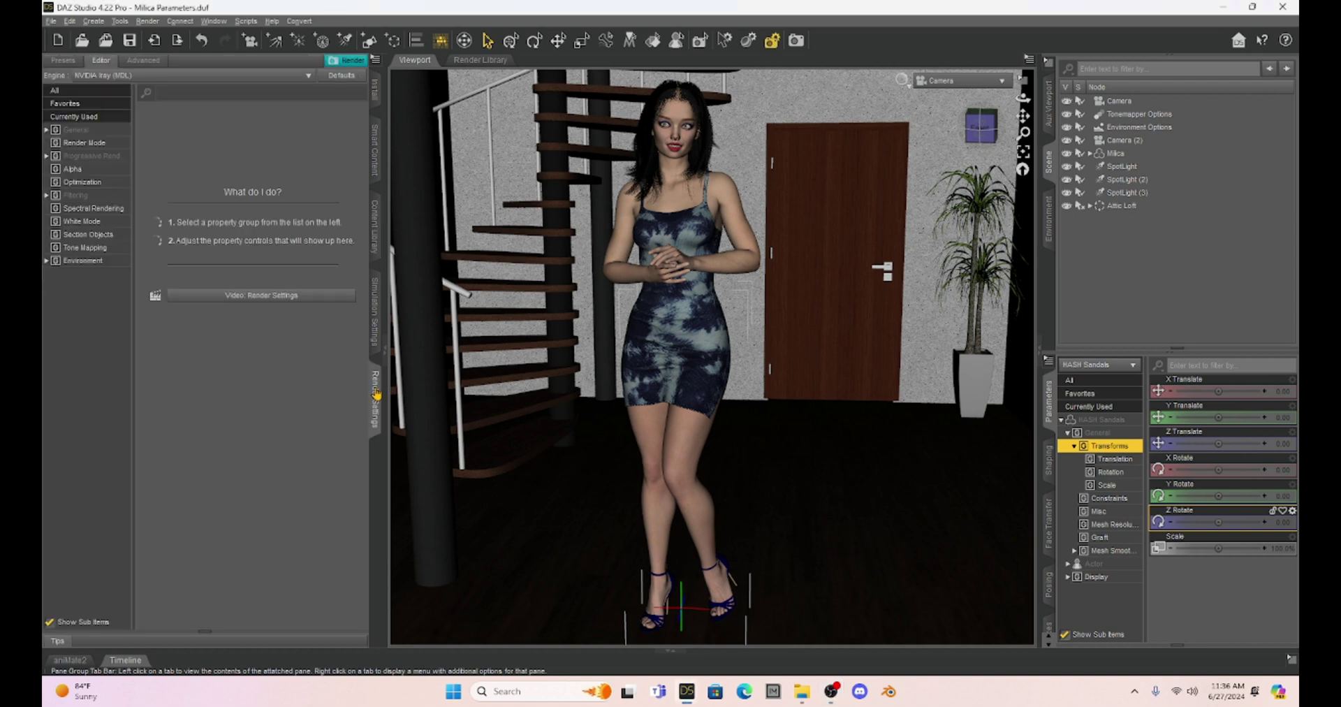
left_click(73, 93)
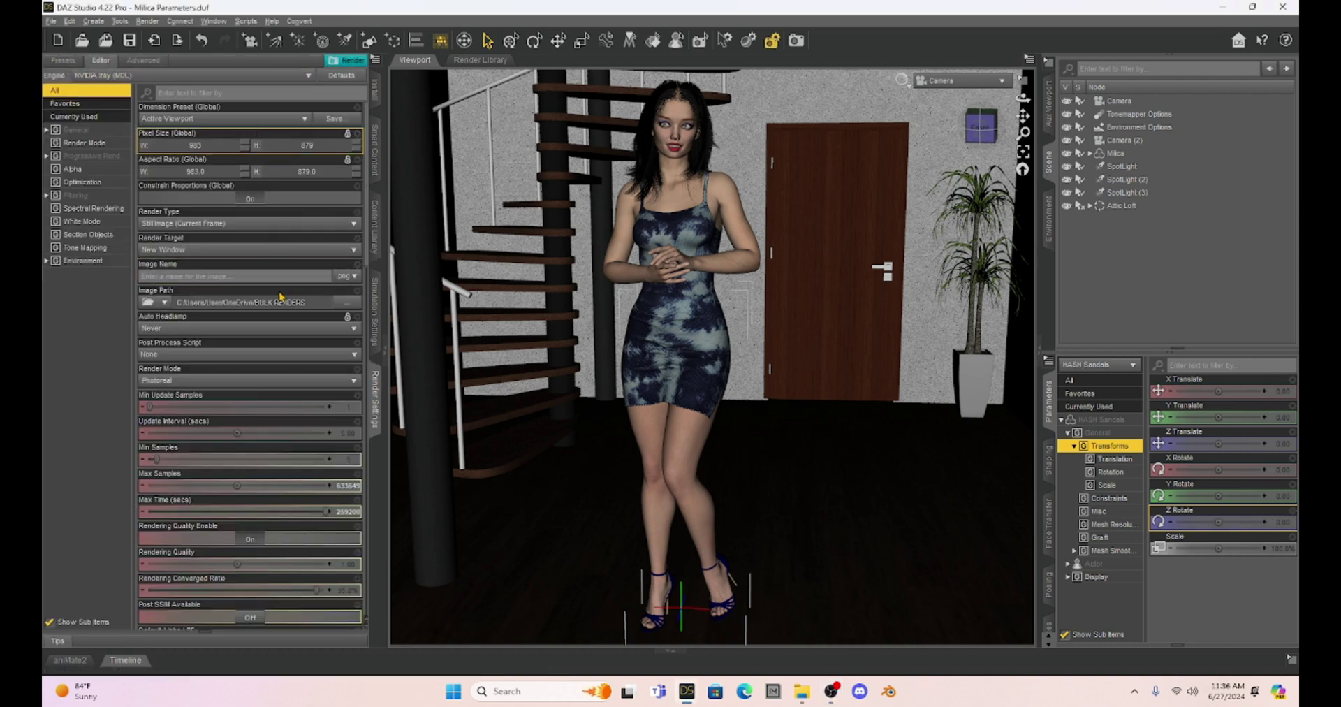
scroll(271, 434, "down", 5)
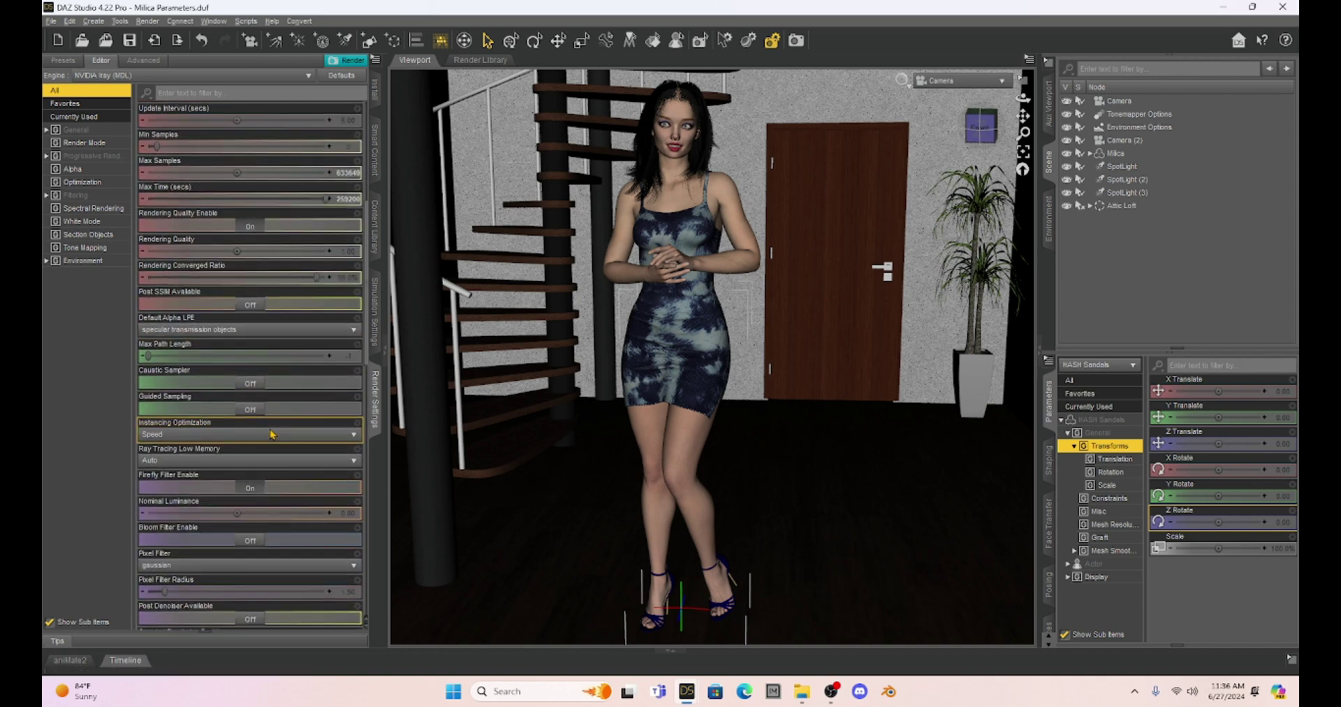
scroll(271, 434, "down", 5)
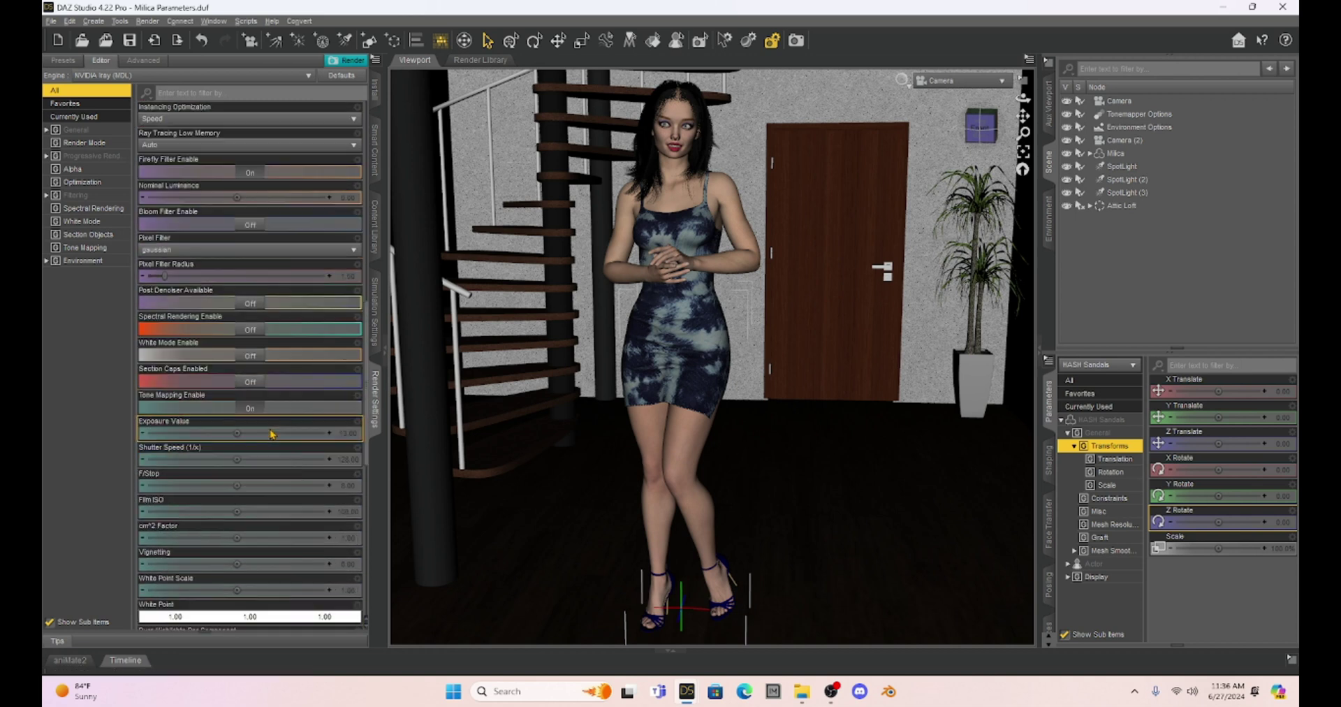
scroll(272, 434, "down", 6)
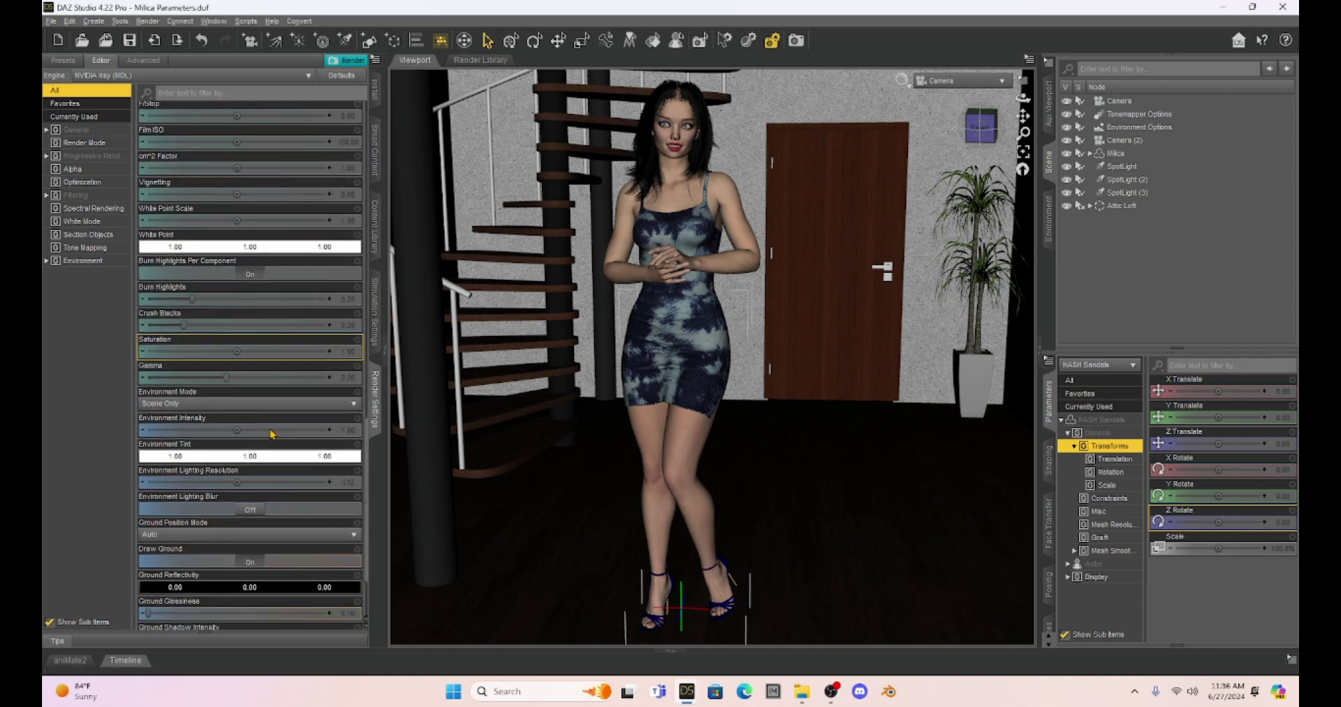
scroll(270, 412, "up", 7)
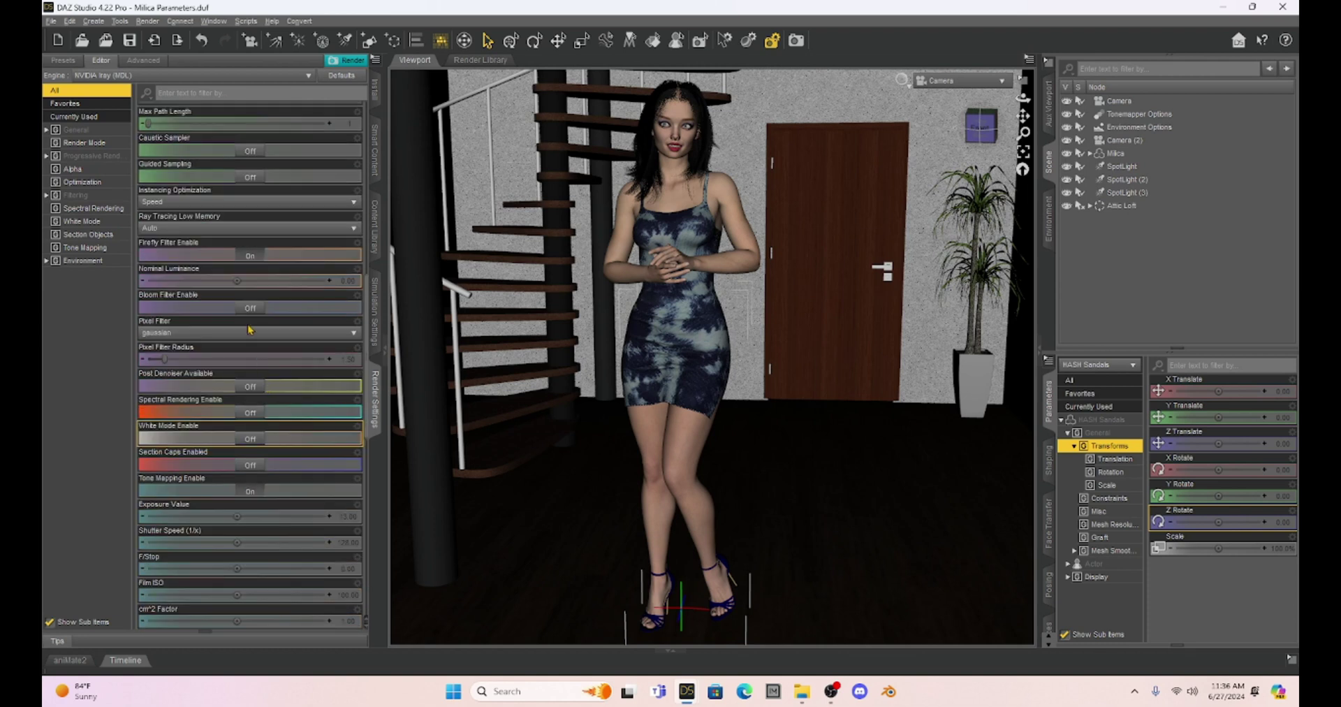
left_click(248, 388)
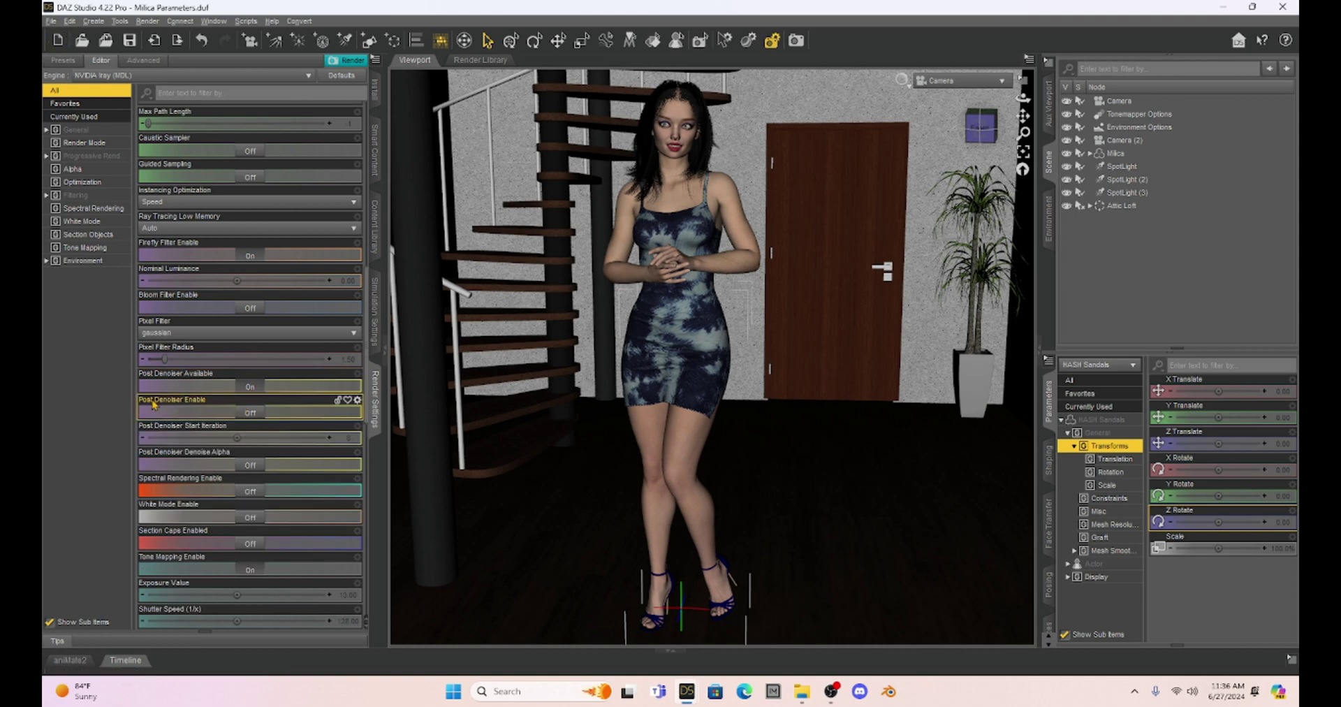
left_click(251, 417)
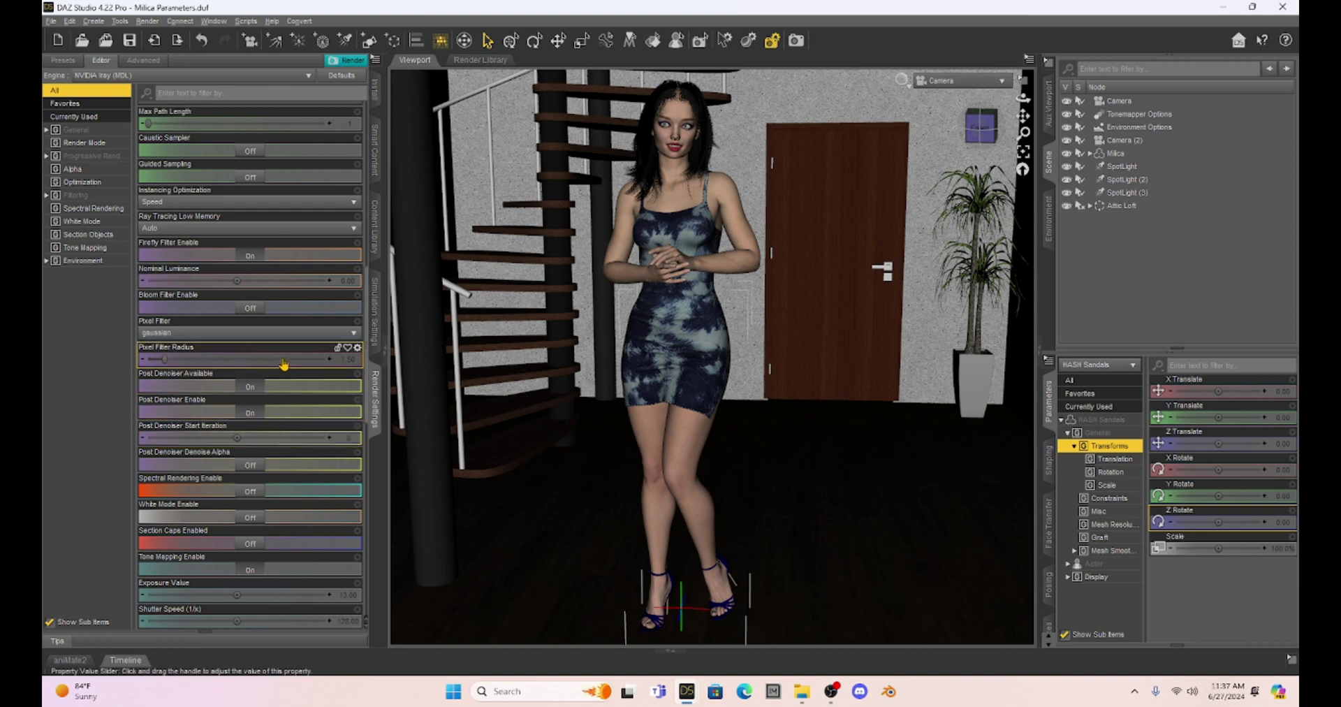
Step: Set the render's Max Time to 3600 seconds
scroll(285, 365, "up", 2)
scroll(284, 362, "up", 7)
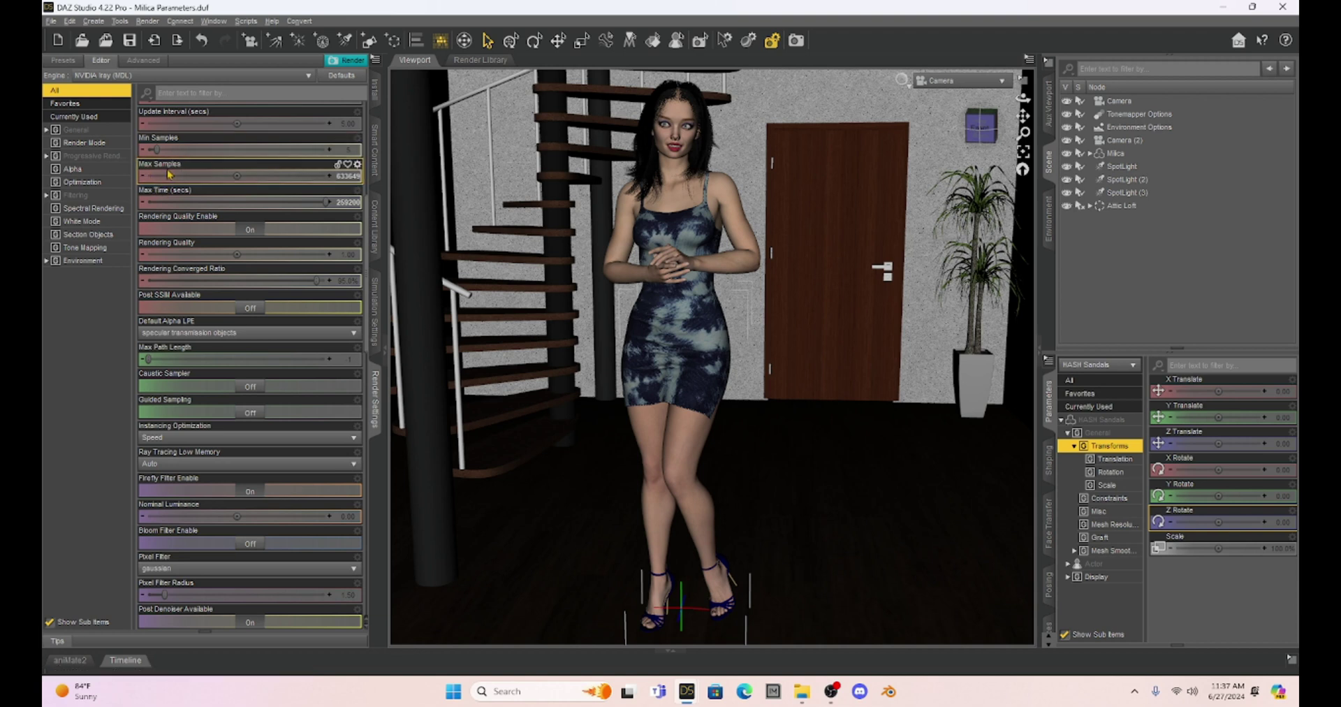
mouse_move(169, 174)
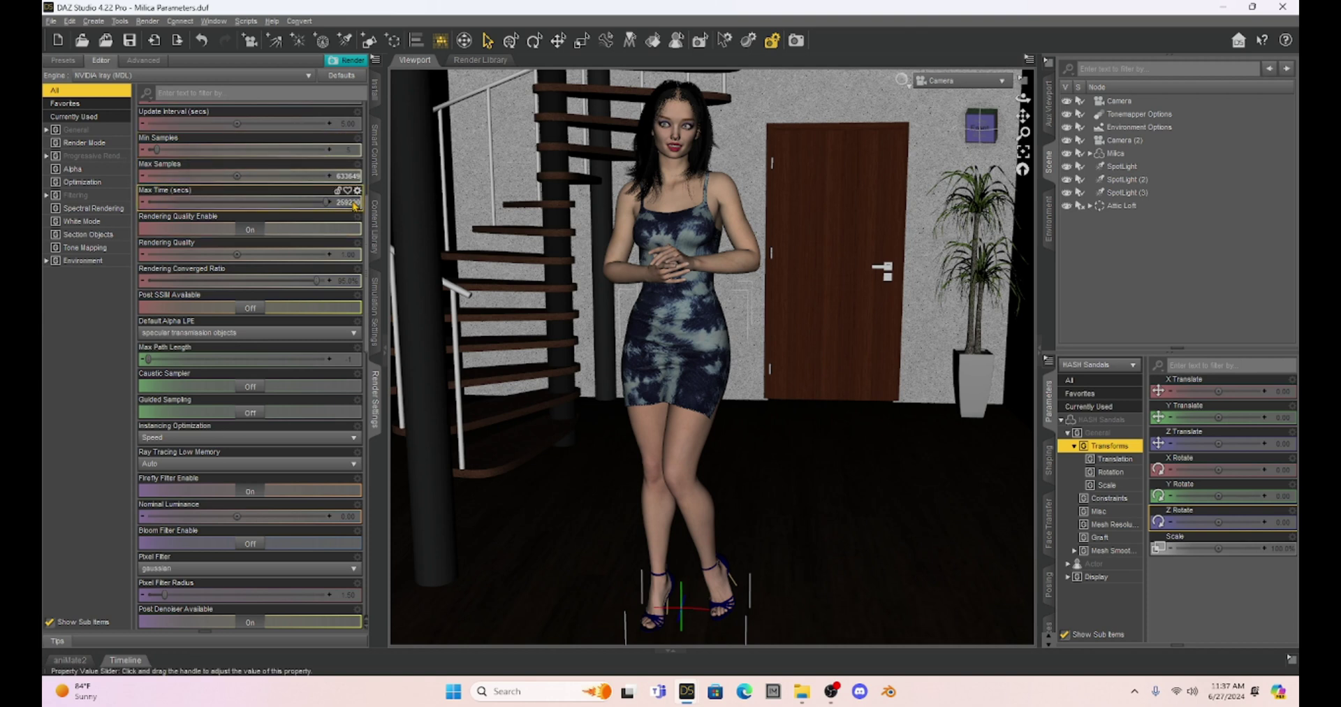
mouse_move(349, 184)
left_click_drag(327, 202, 172, 203)
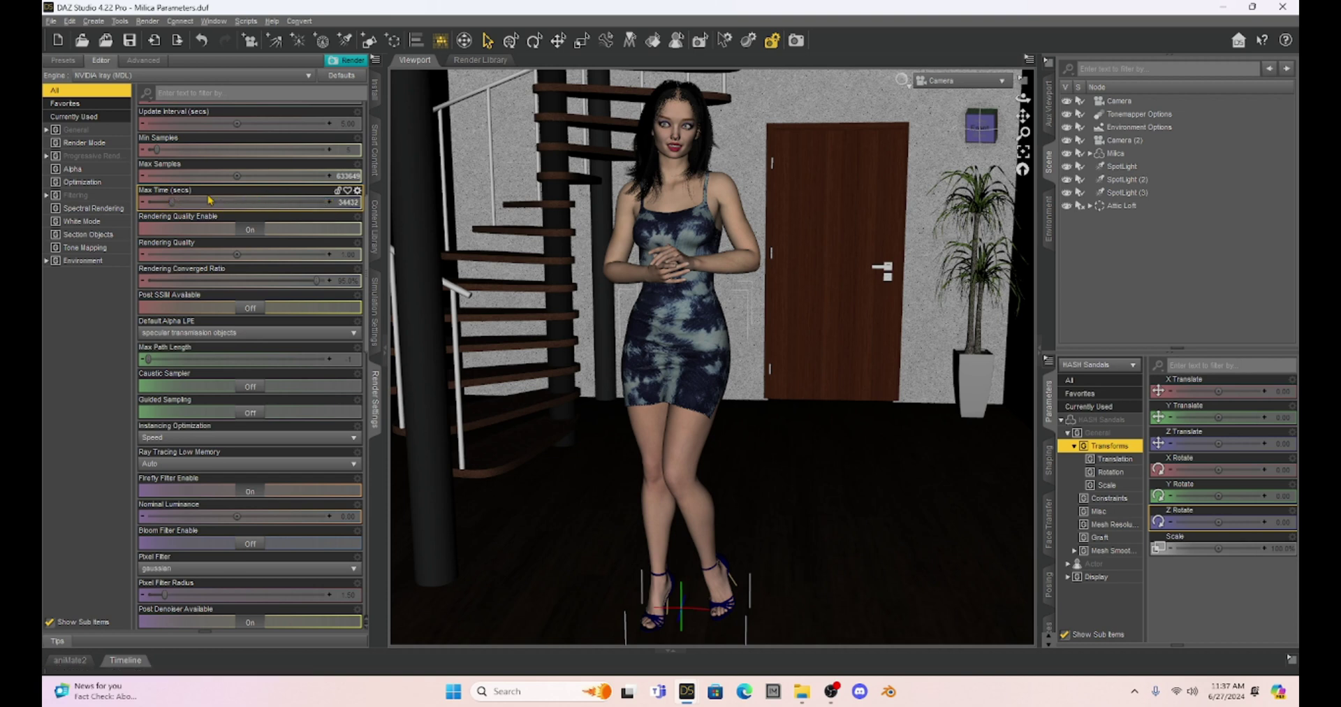
left_click(354, 206)
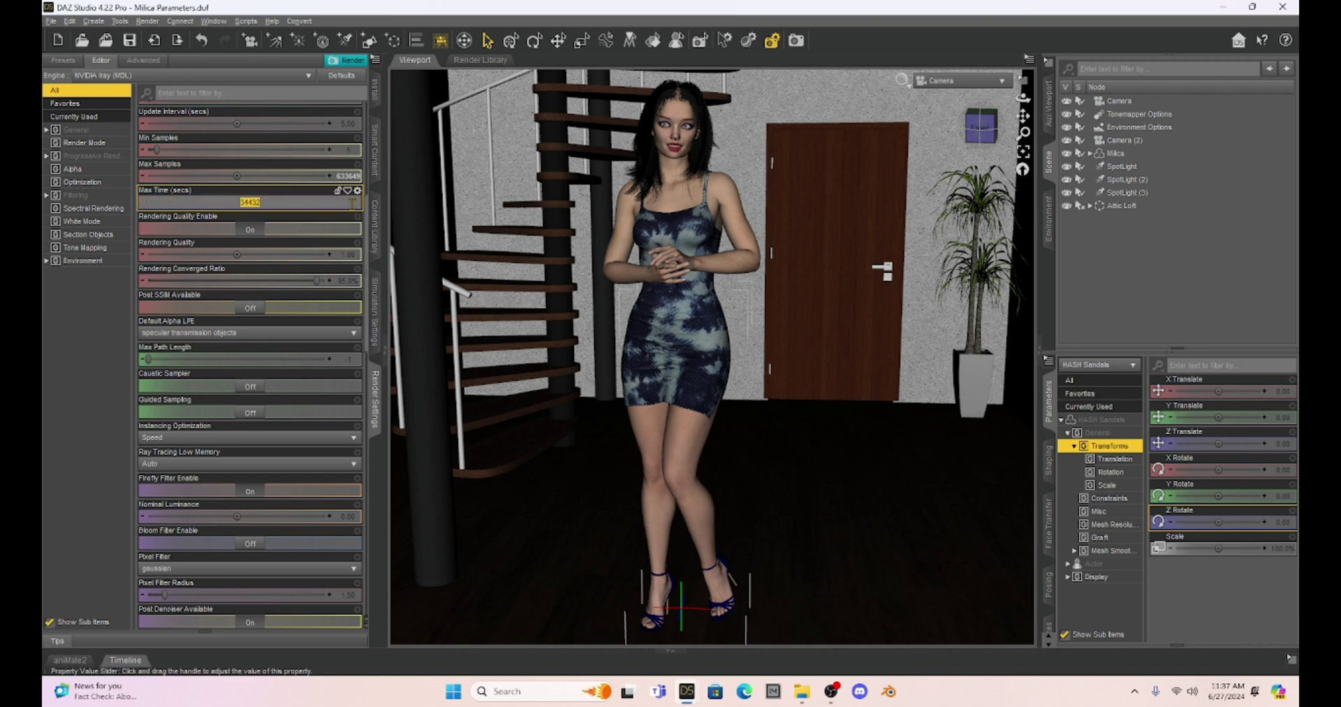
type("3600")
key("Return")
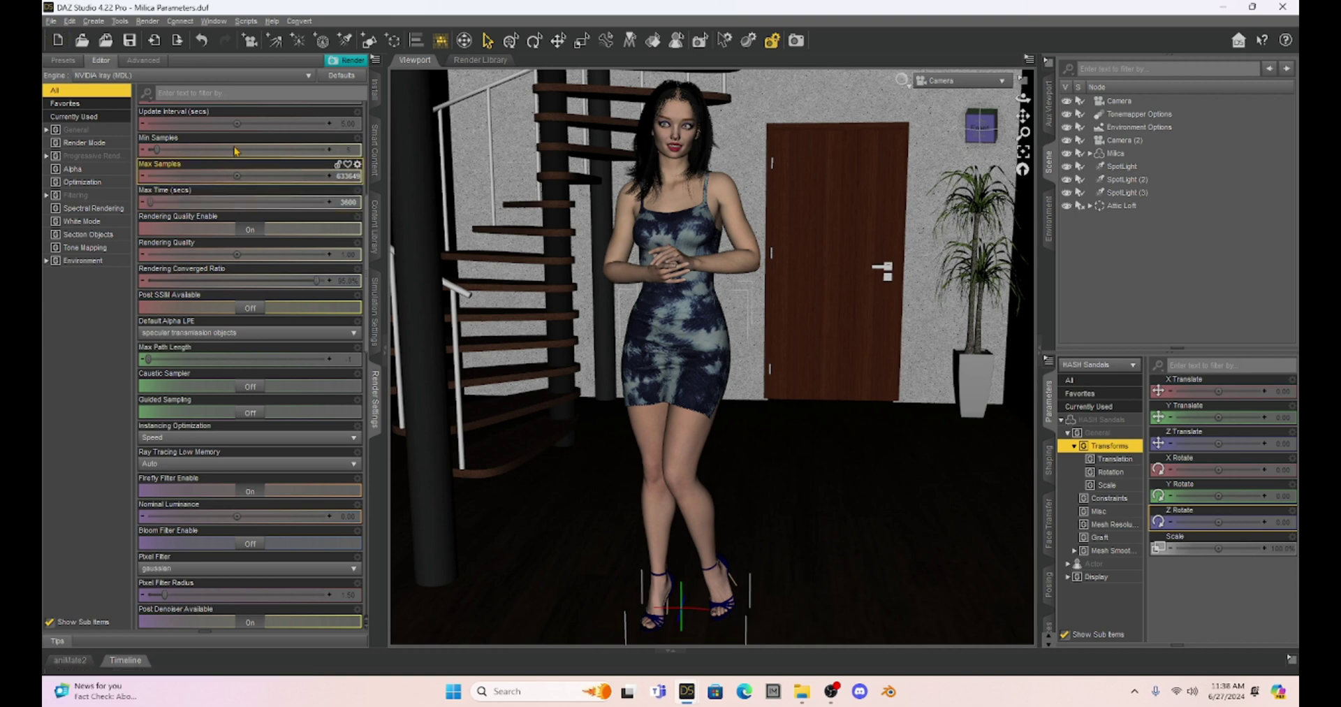
Step: Set the render's Max Samples to 500
left_click(349, 178)
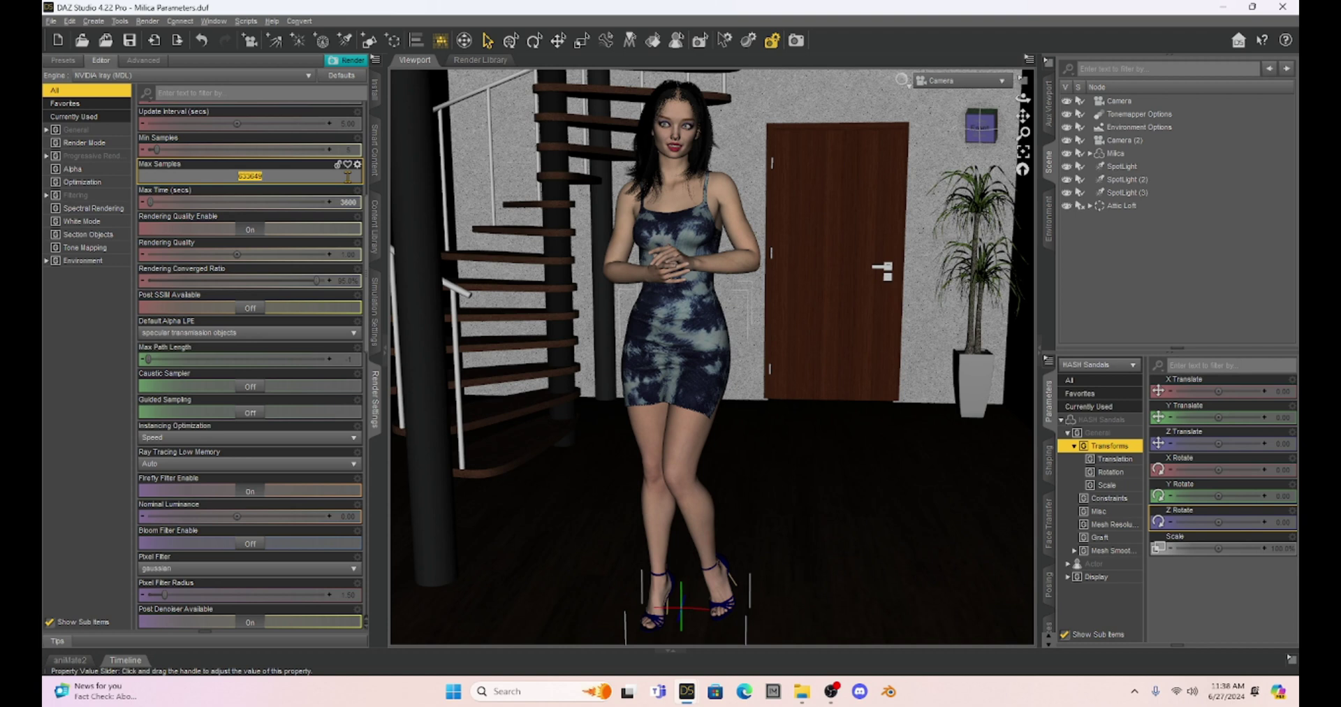
type("50")
key("Return")
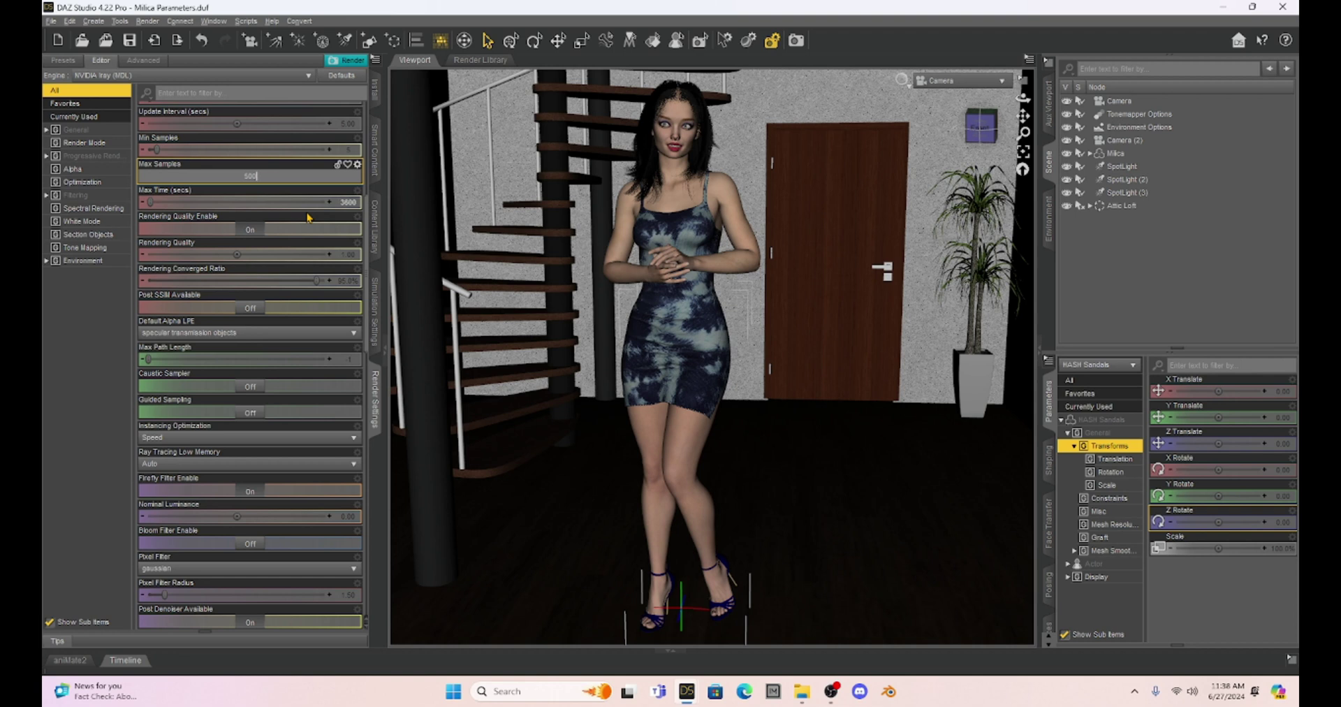
key("Return")
Step: Review the Max Samples, Max Time and Post Denoiser values in the render settings
scroll(295, 201, "down", 5)
scroll(295, 201, "down", 1)
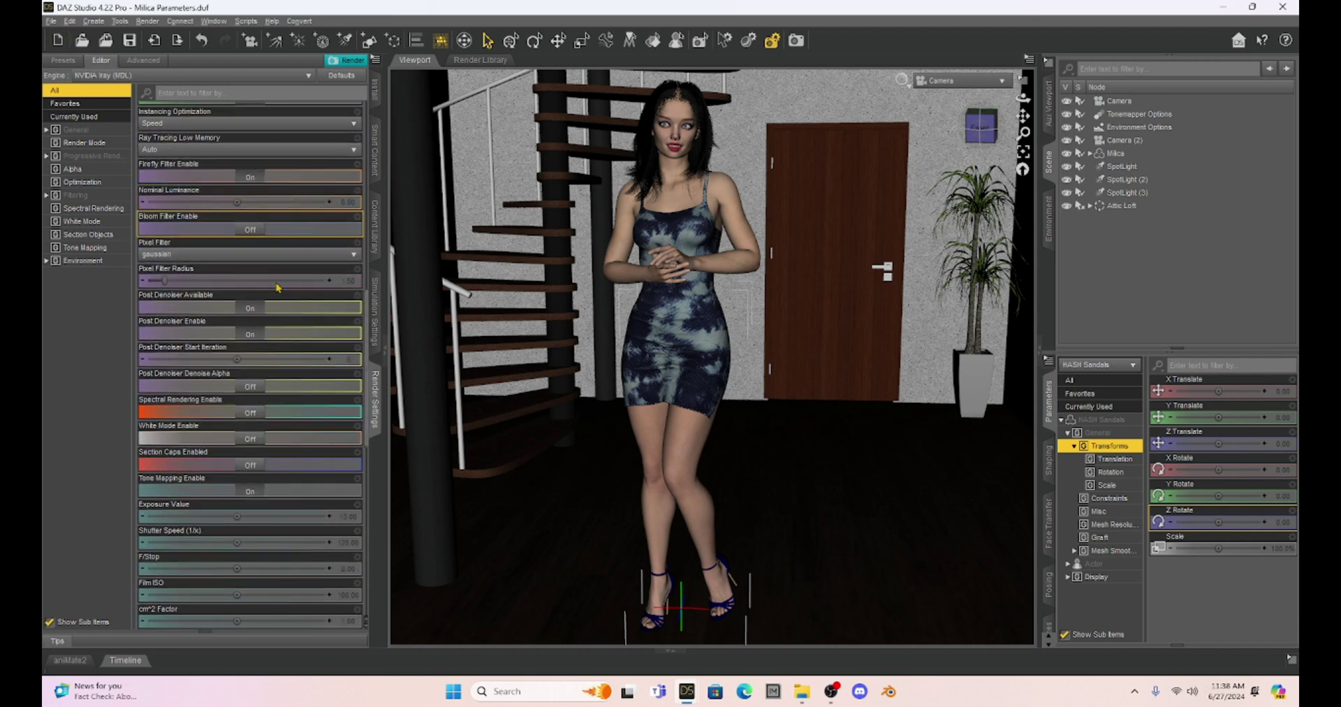
scroll(277, 248, "up", 7)
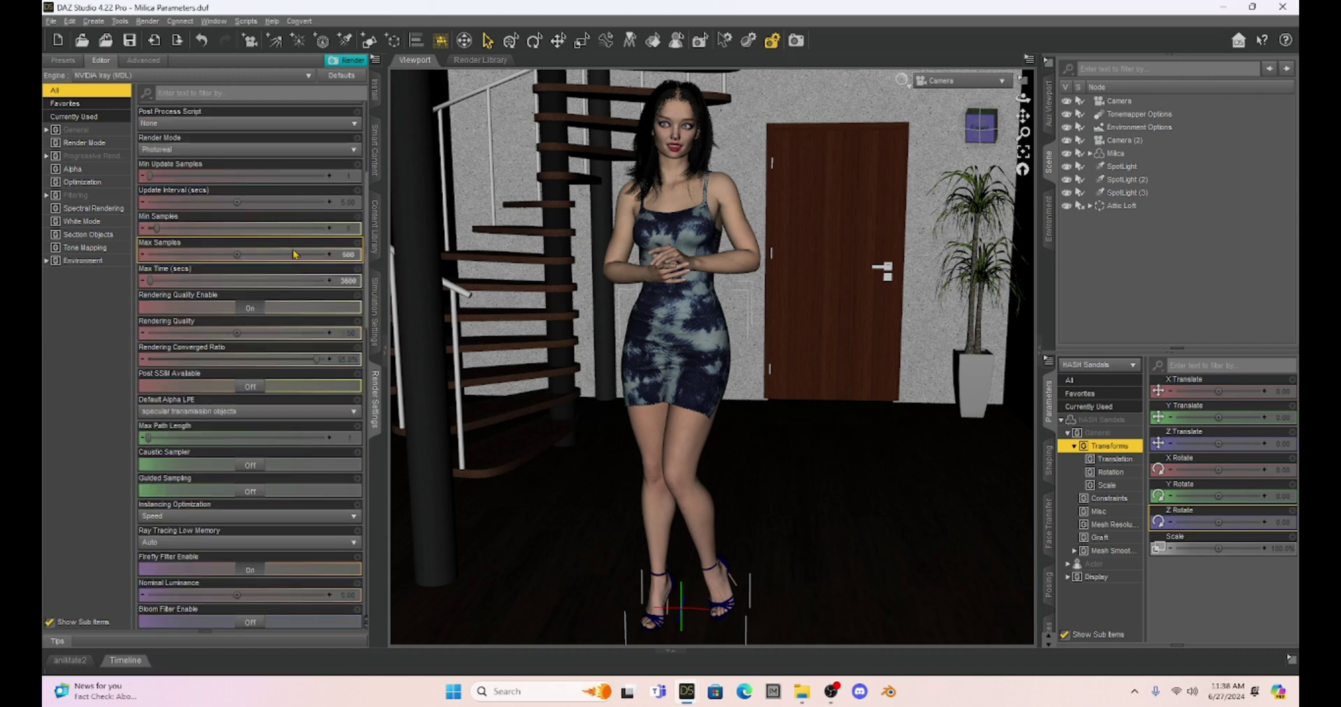
scroll(291, 275, "down", 9)
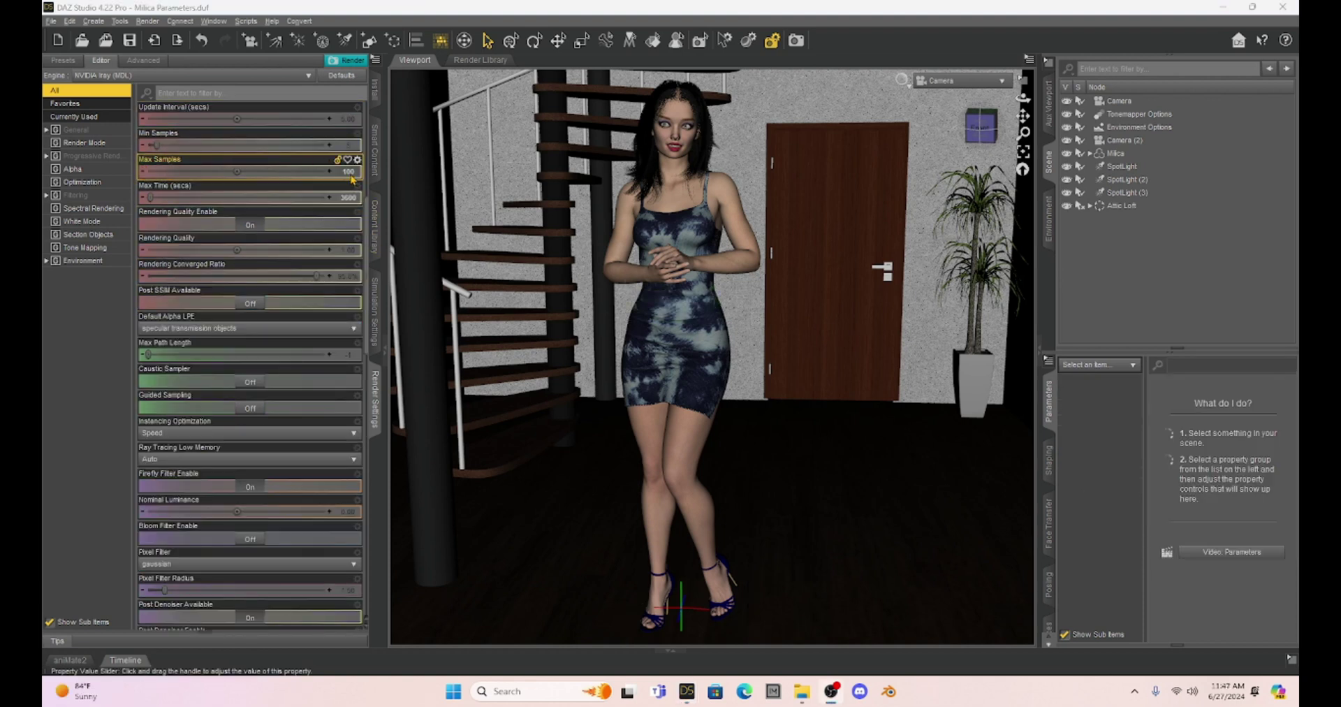
scroll(252, 280, "down", 8)
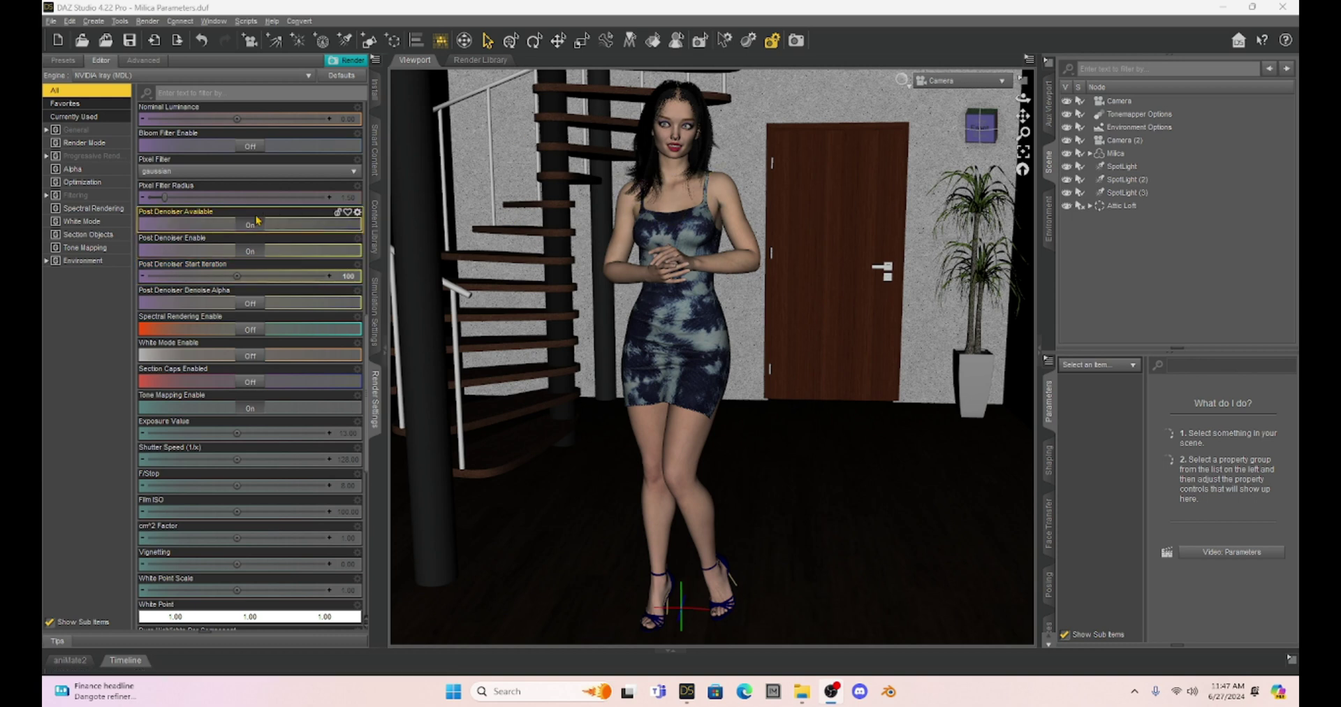
scroll(256, 220, "up", 15)
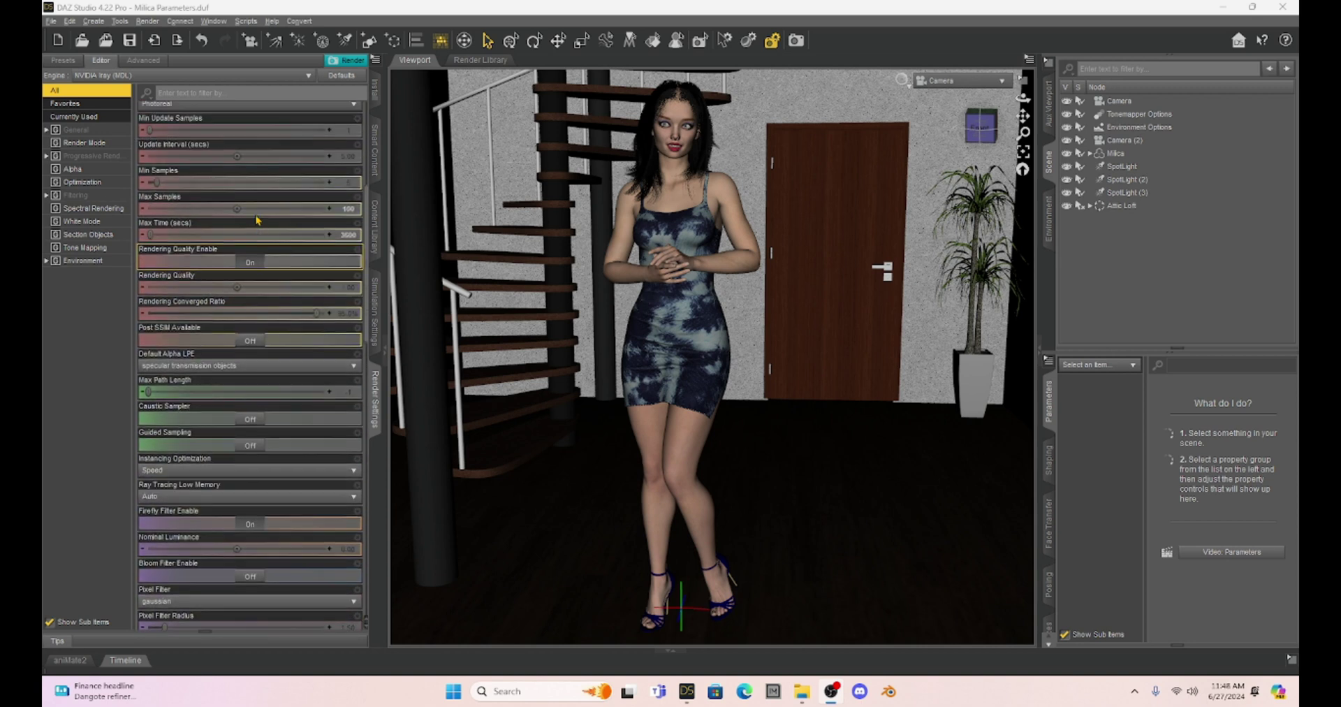
scroll(256, 220, "up", 2)
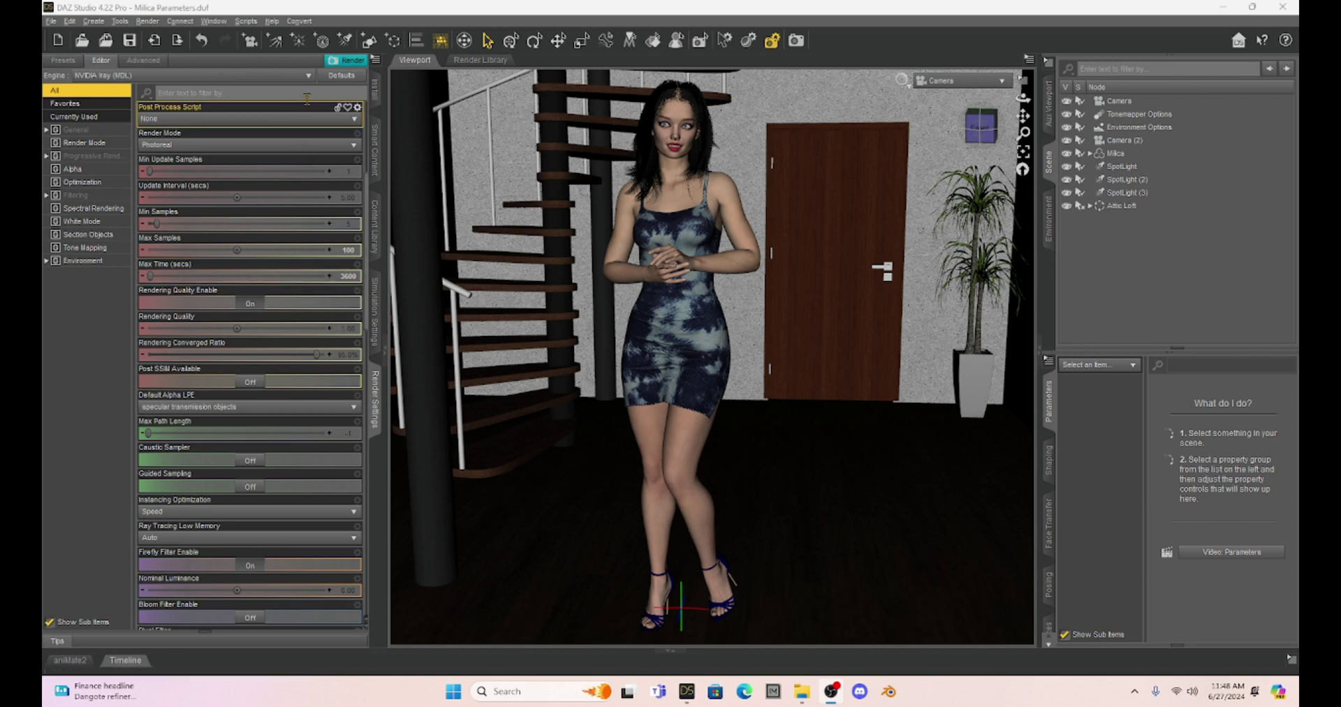
Step: Render the scene with the denoiser enabled and reposition the render window for inspecting the image
left_click(347, 64)
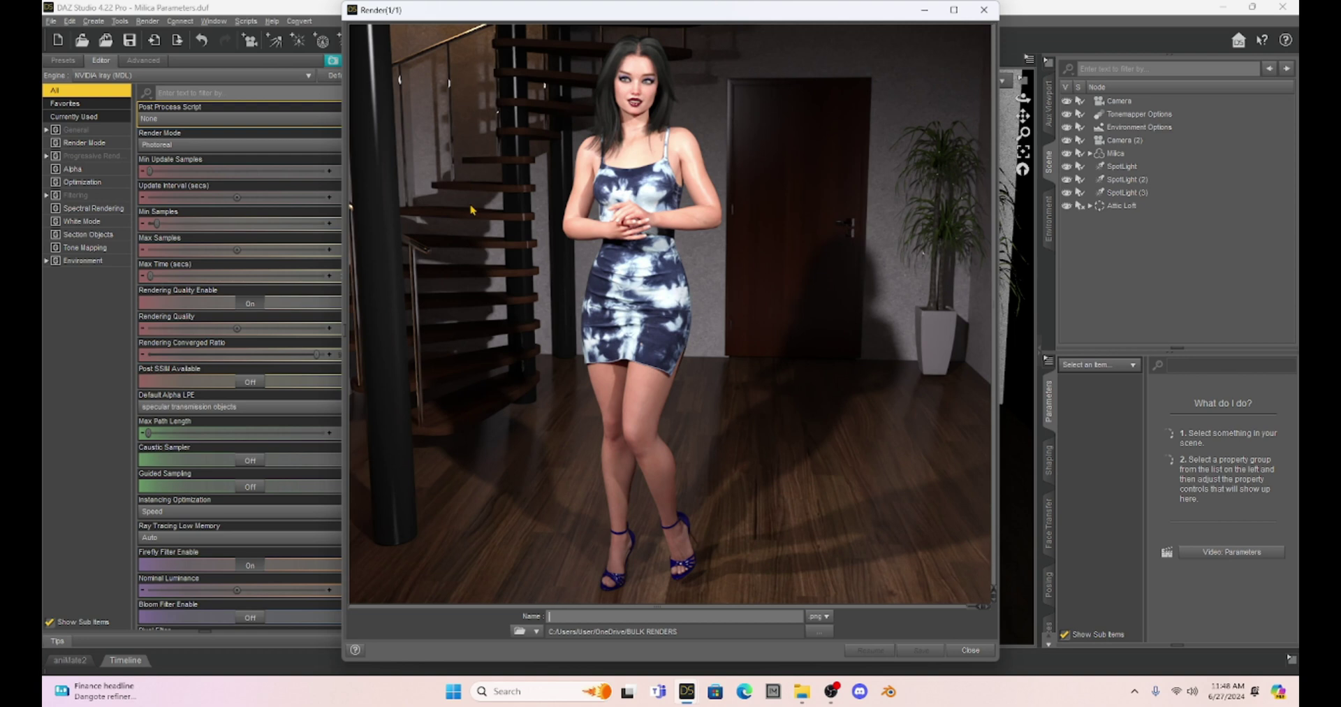
left_click_drag(489, 9, 779, 28)
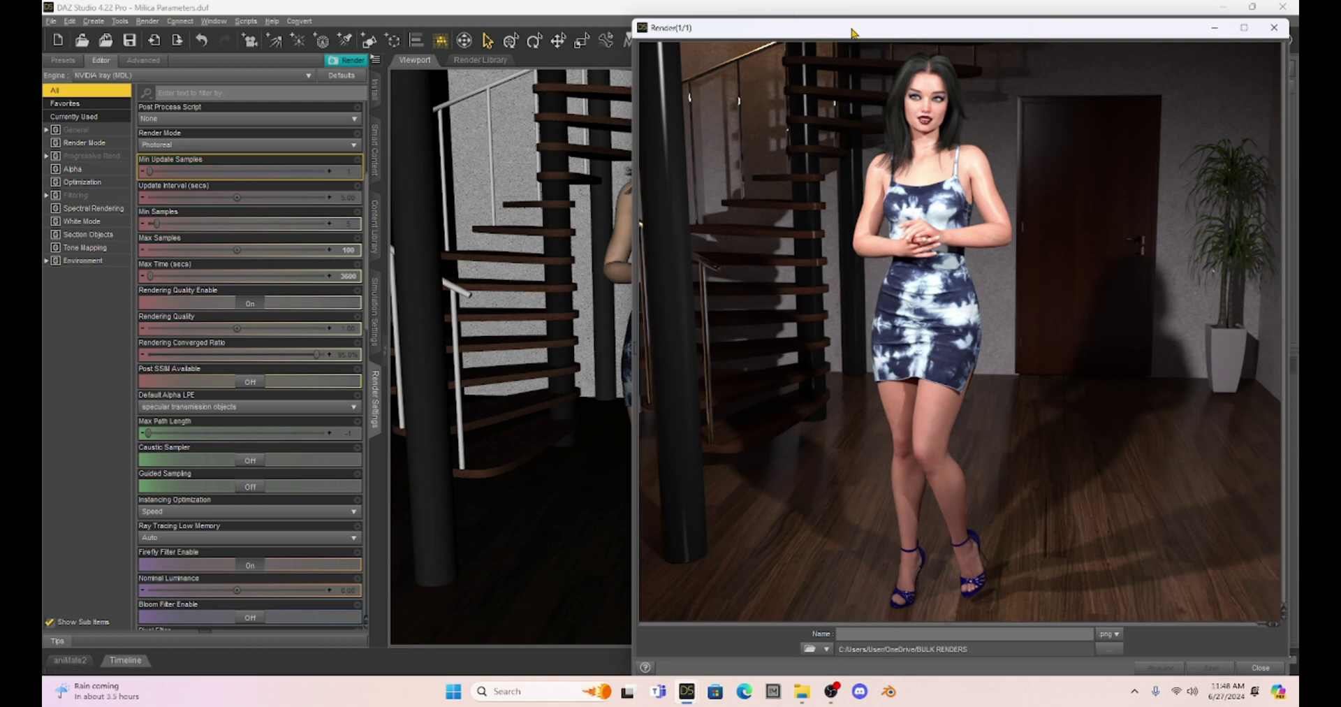
left_click_drag(850, 30, 612, 29)
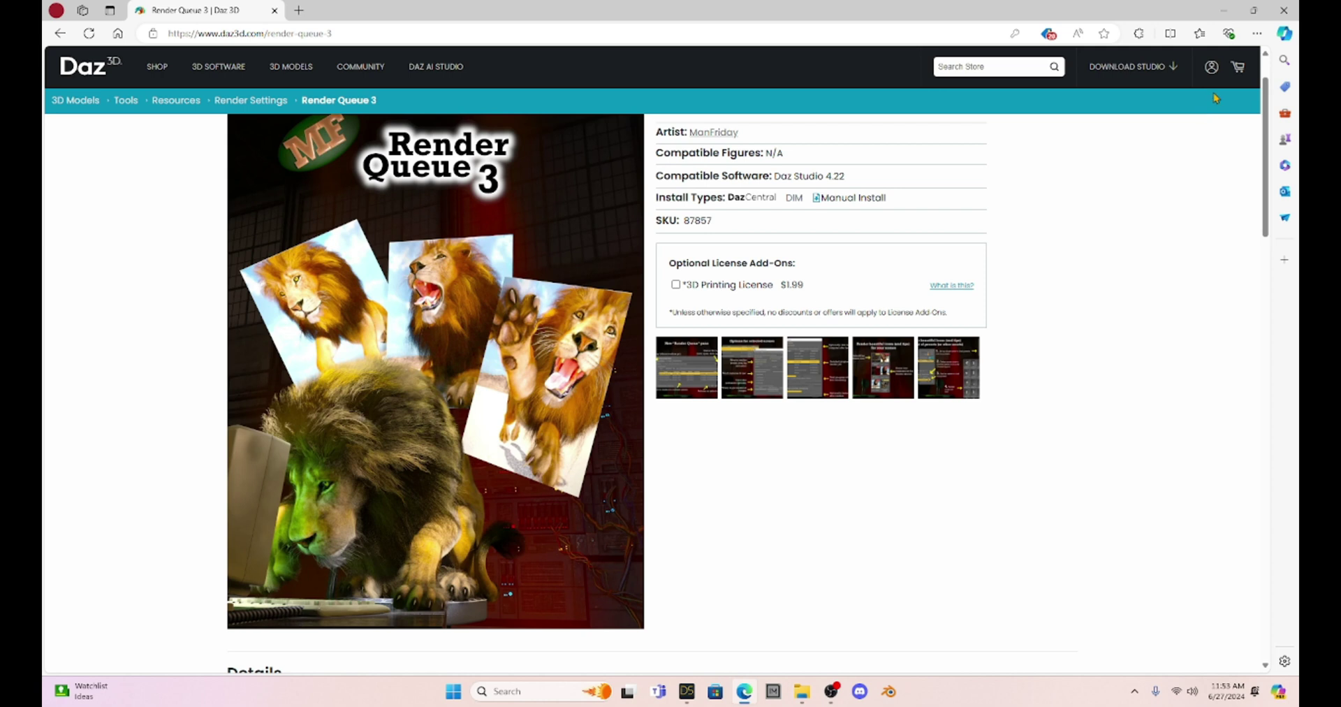
Step: Close the Render Queue 3 page, open the "YOUR THOUGHTS!!! Viewer Tips I Didn't Know!" video on YouTube, and read its viewer comments about denoising
left_click(1284, 10)
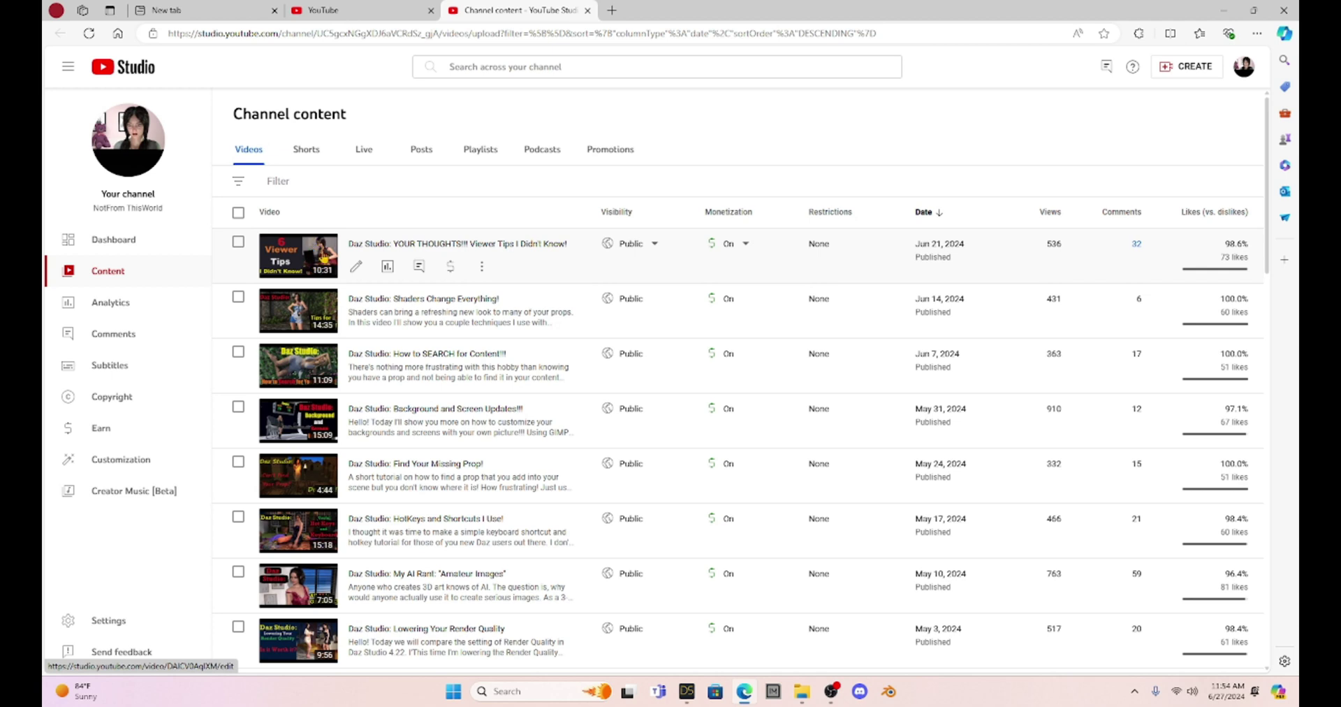
left_click(323, 259)
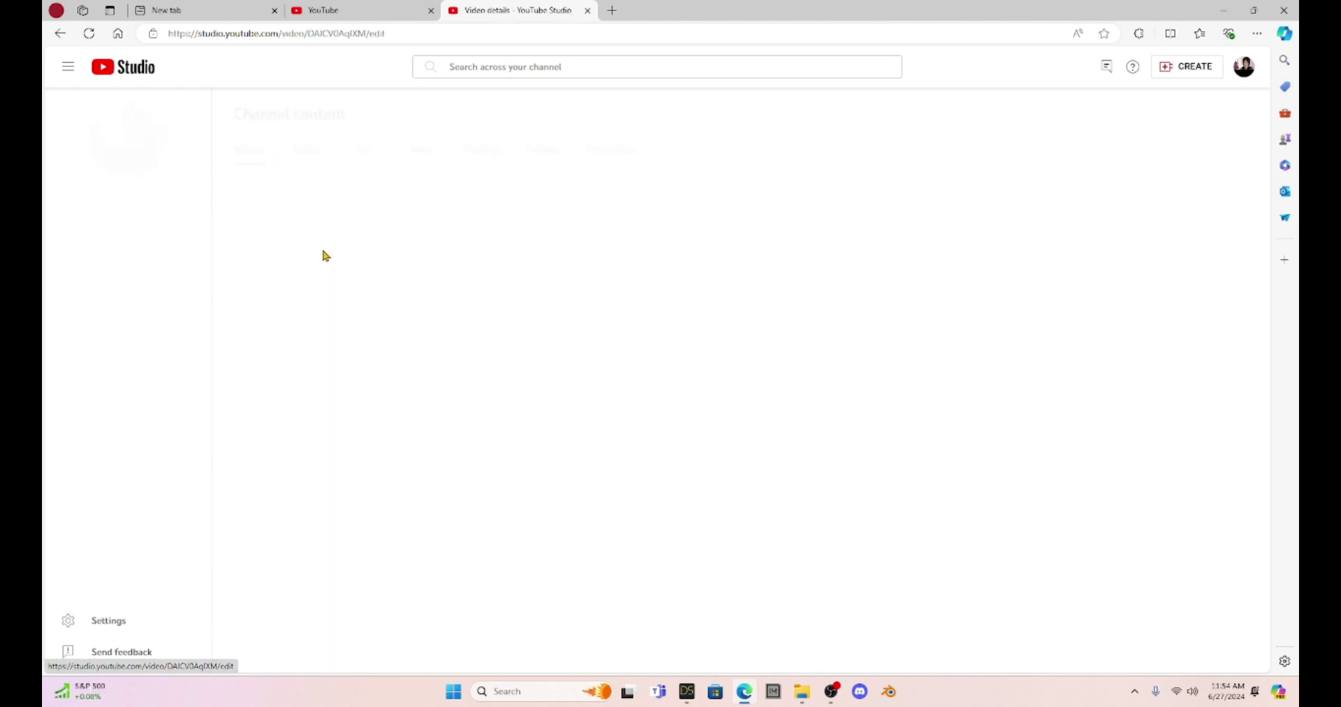
left_click(153, 151)
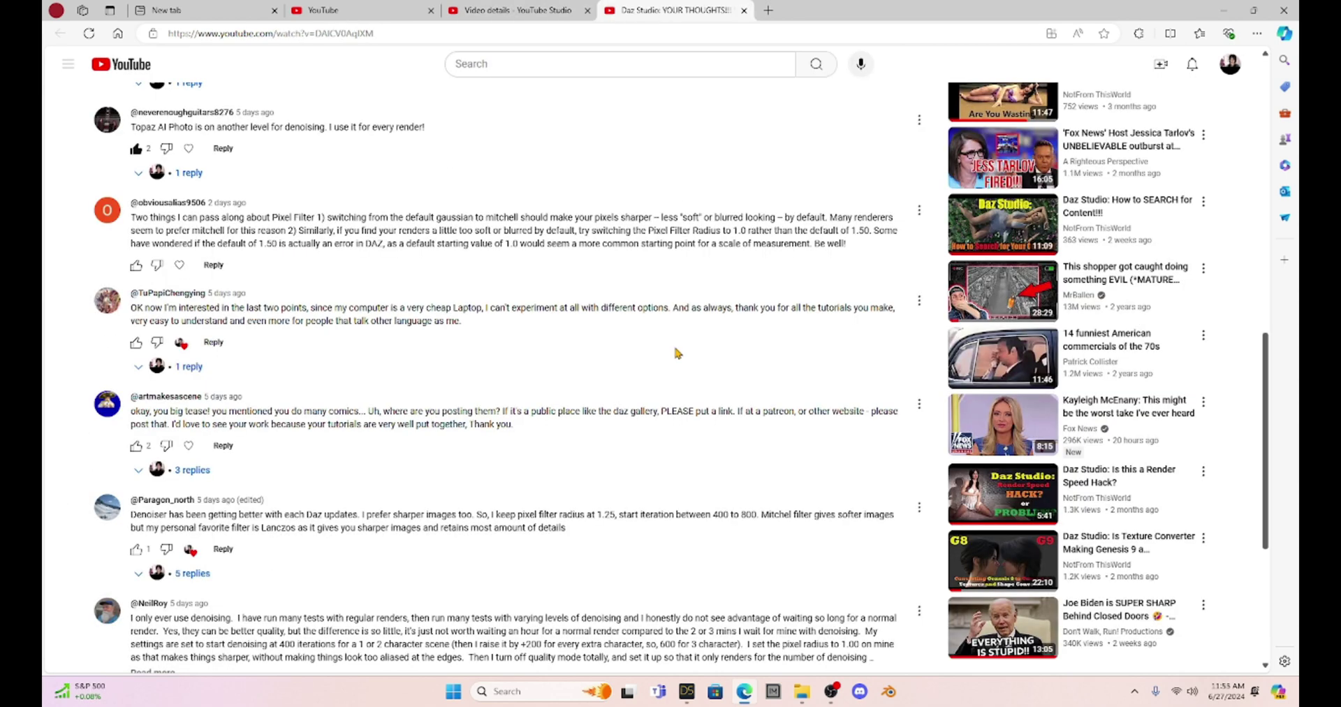
scroll(675, 353, "down", 2)
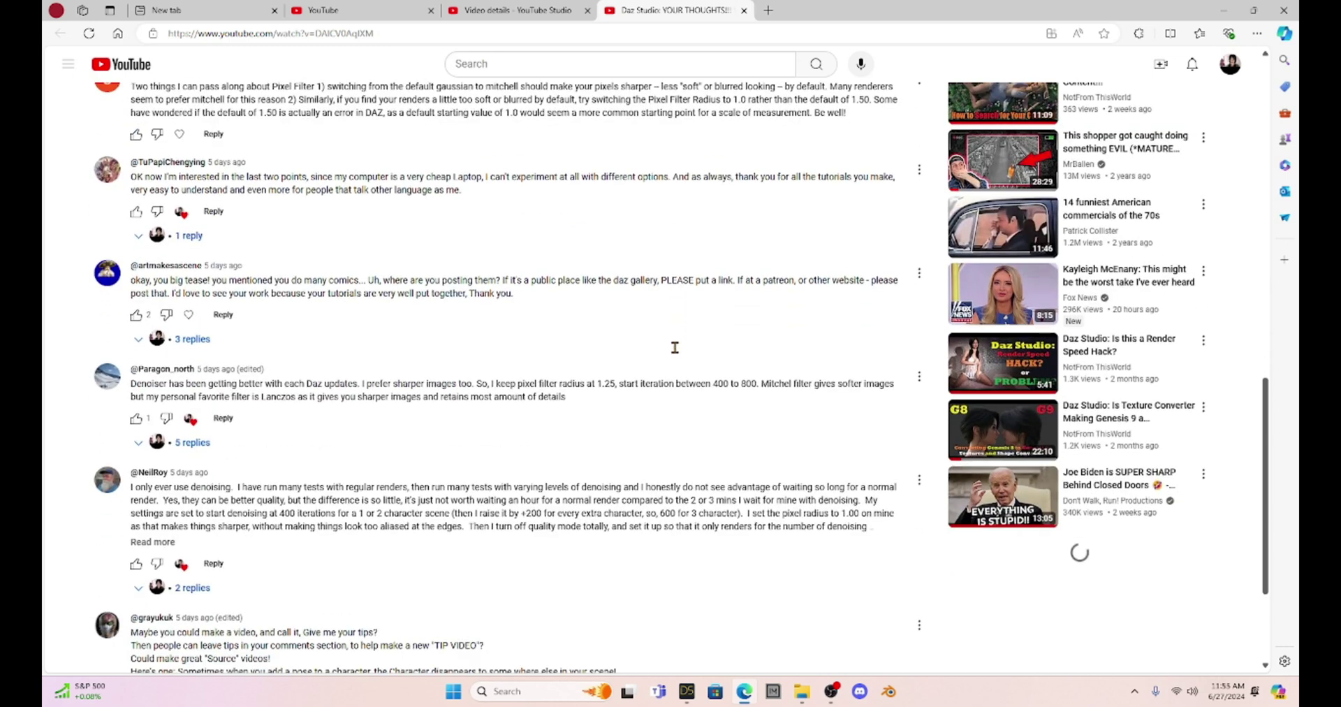
scroll(675, 352, "down", 1)
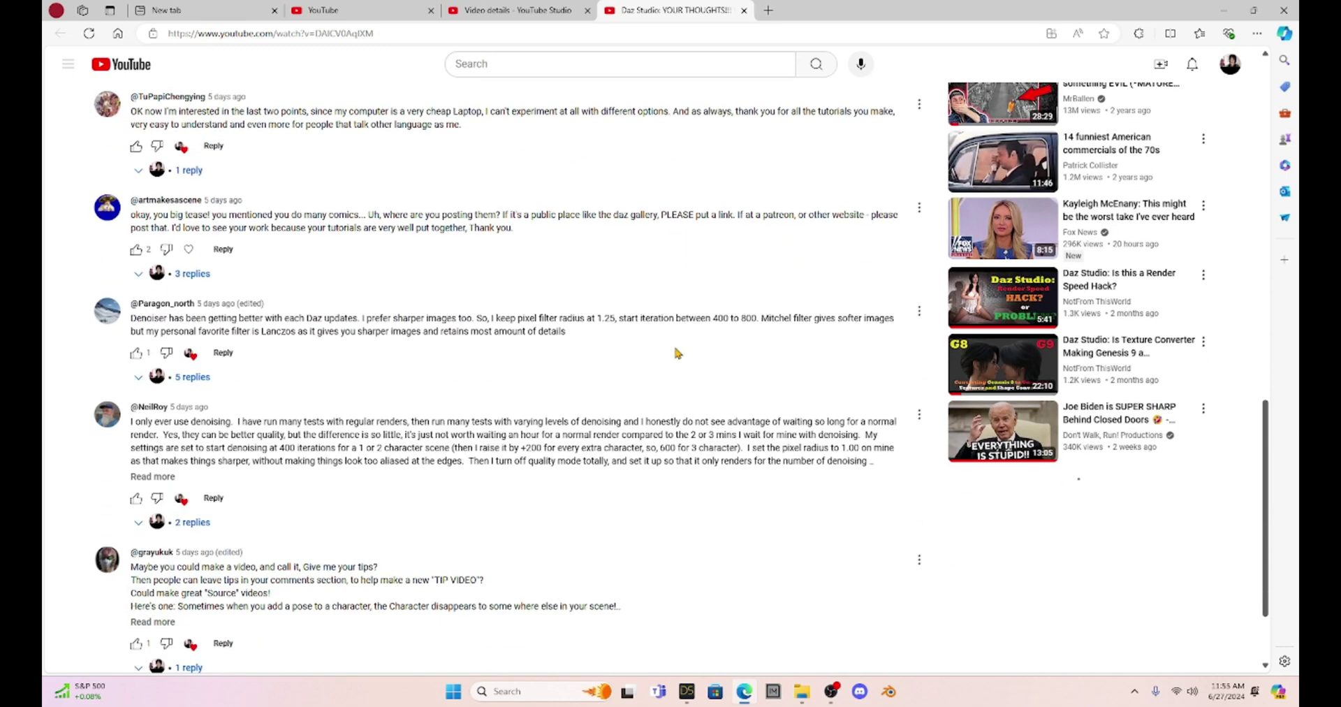
Step: Read more viewer comments about denoising, and switch to Daz Studio to check the sampling values in the render settings
scroll(675, 352, "up", 2)
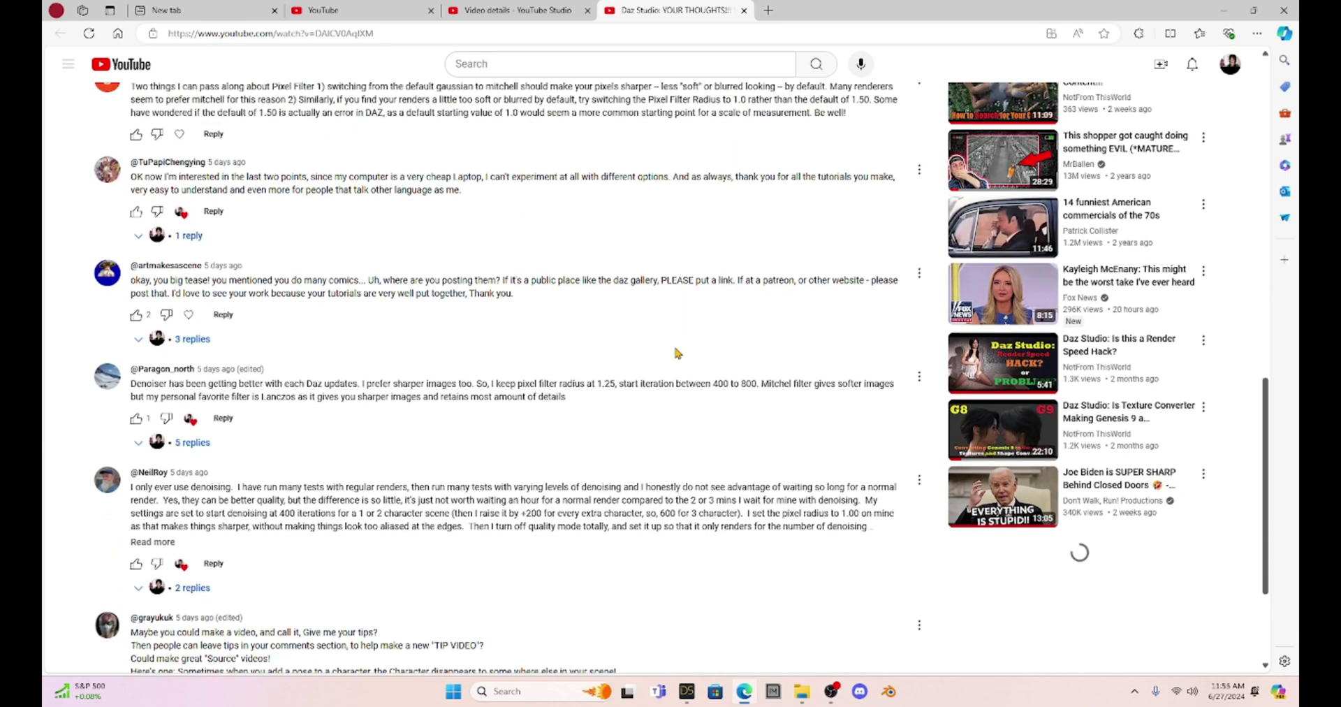
scroll(675, 353, "down", 3)
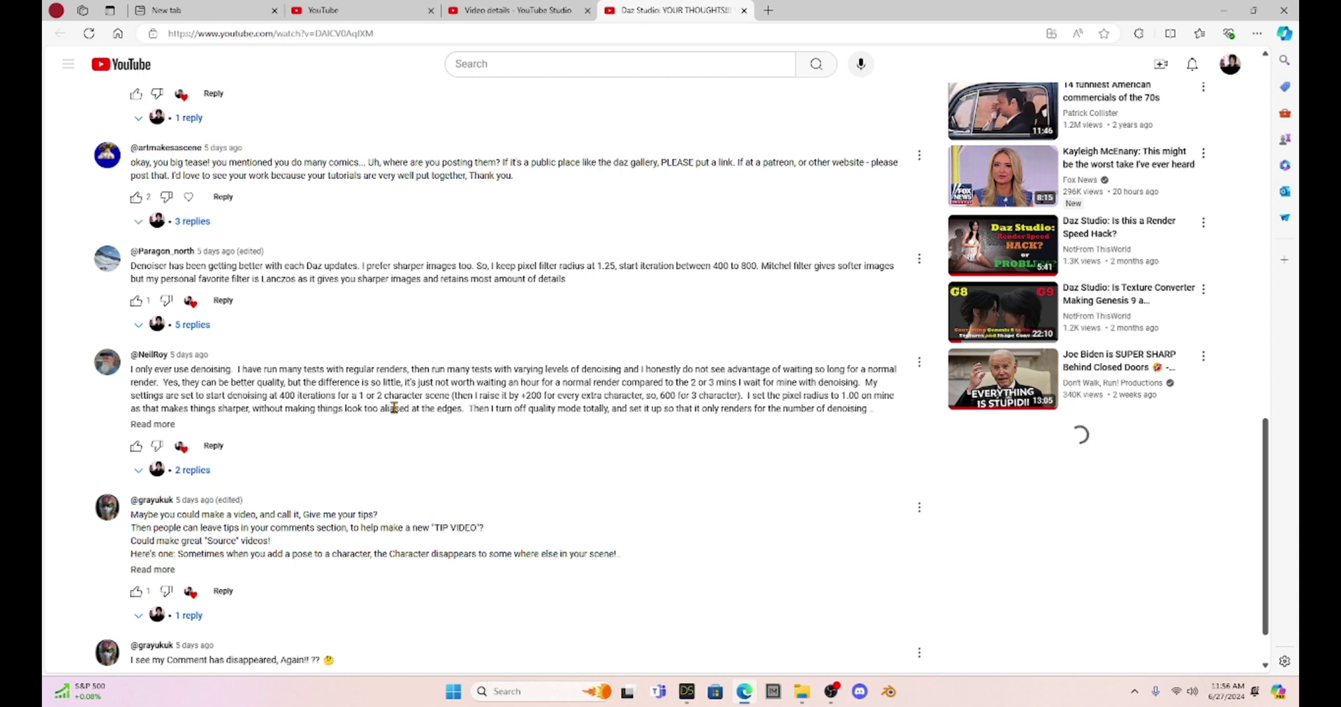
left_click(698, 691)
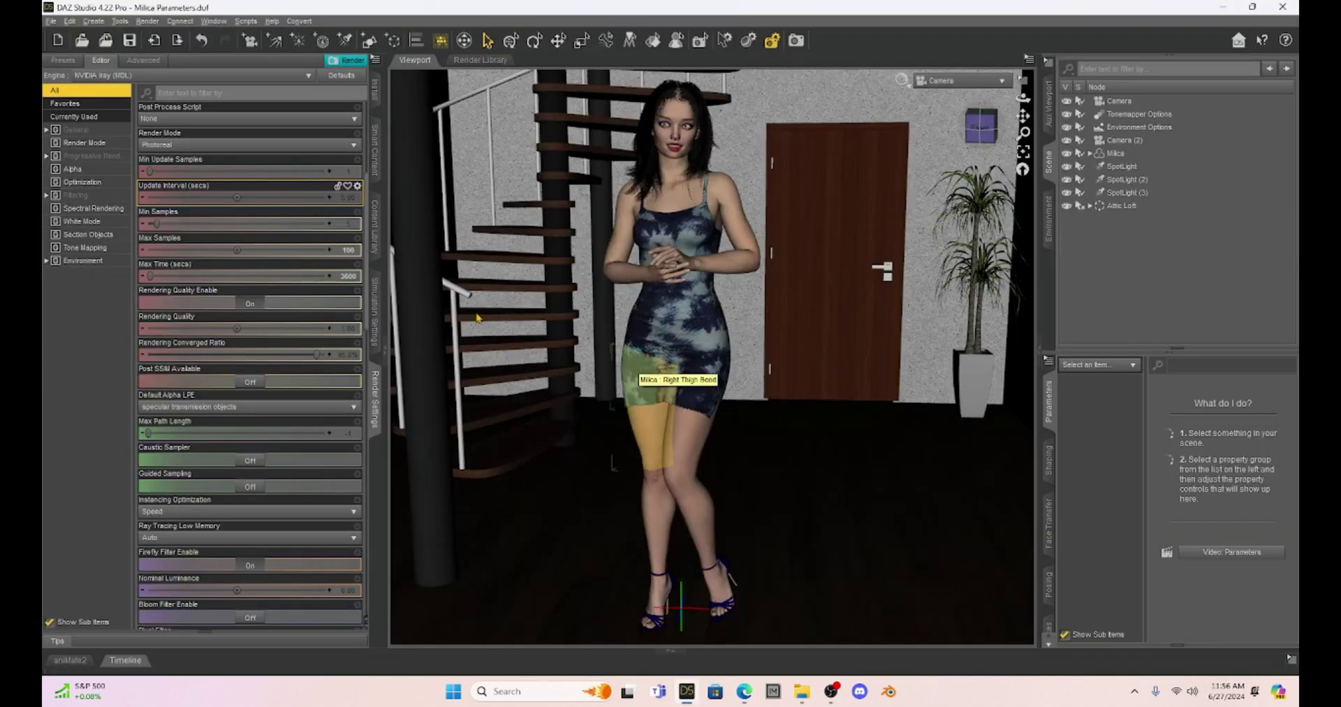
scroll(309, 290, "up", 3)
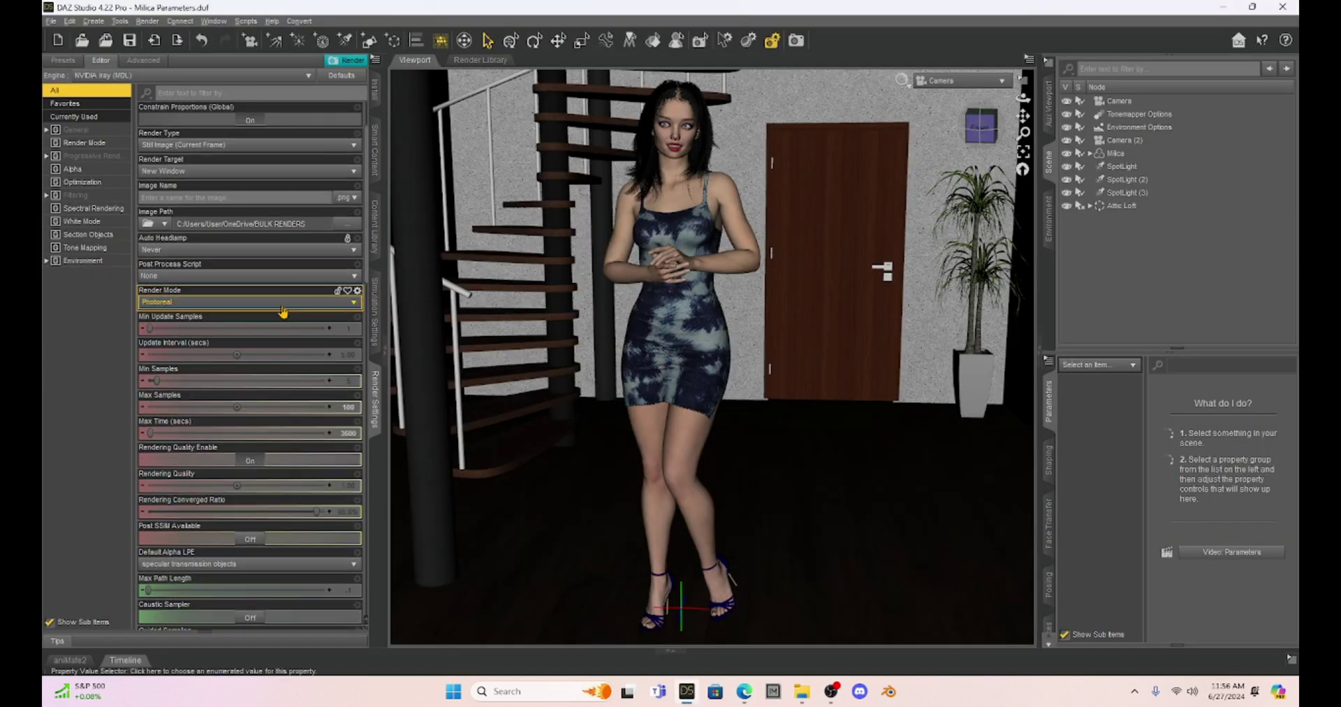
scroll(283, 312, "down", 2)
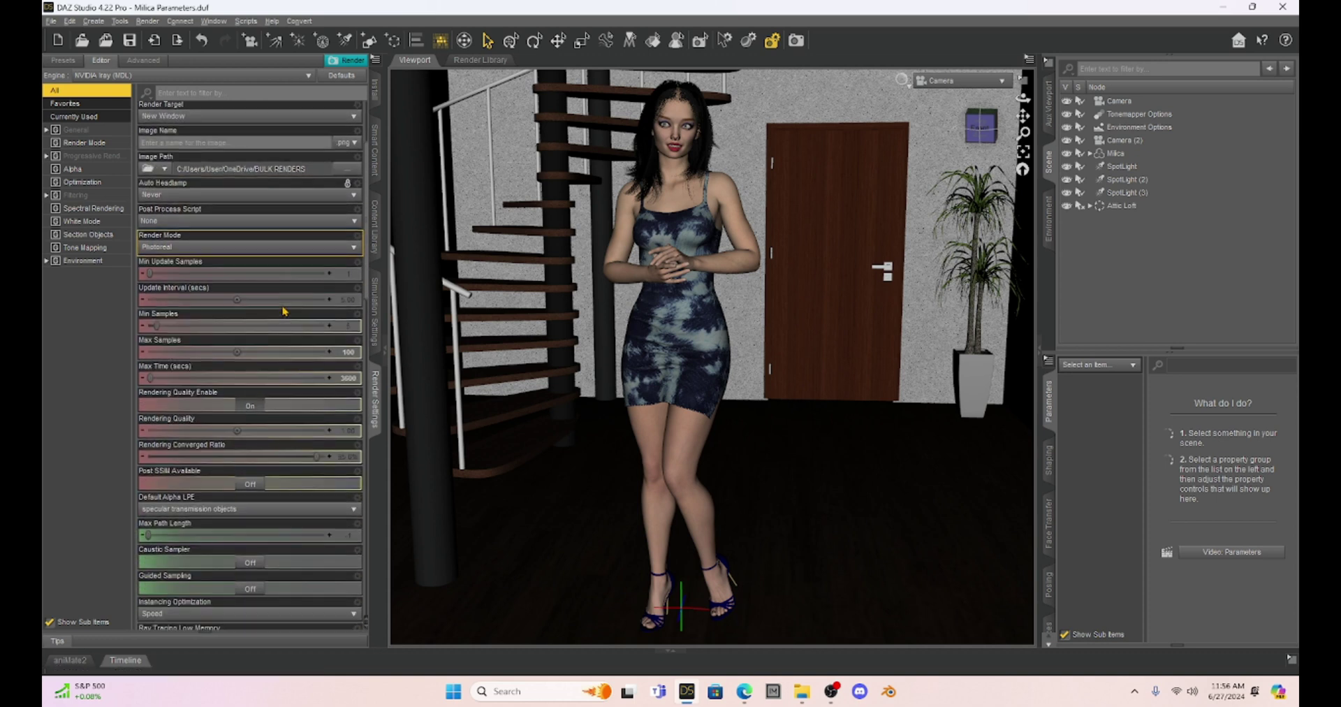
scroll(283, 310, "down", 1)
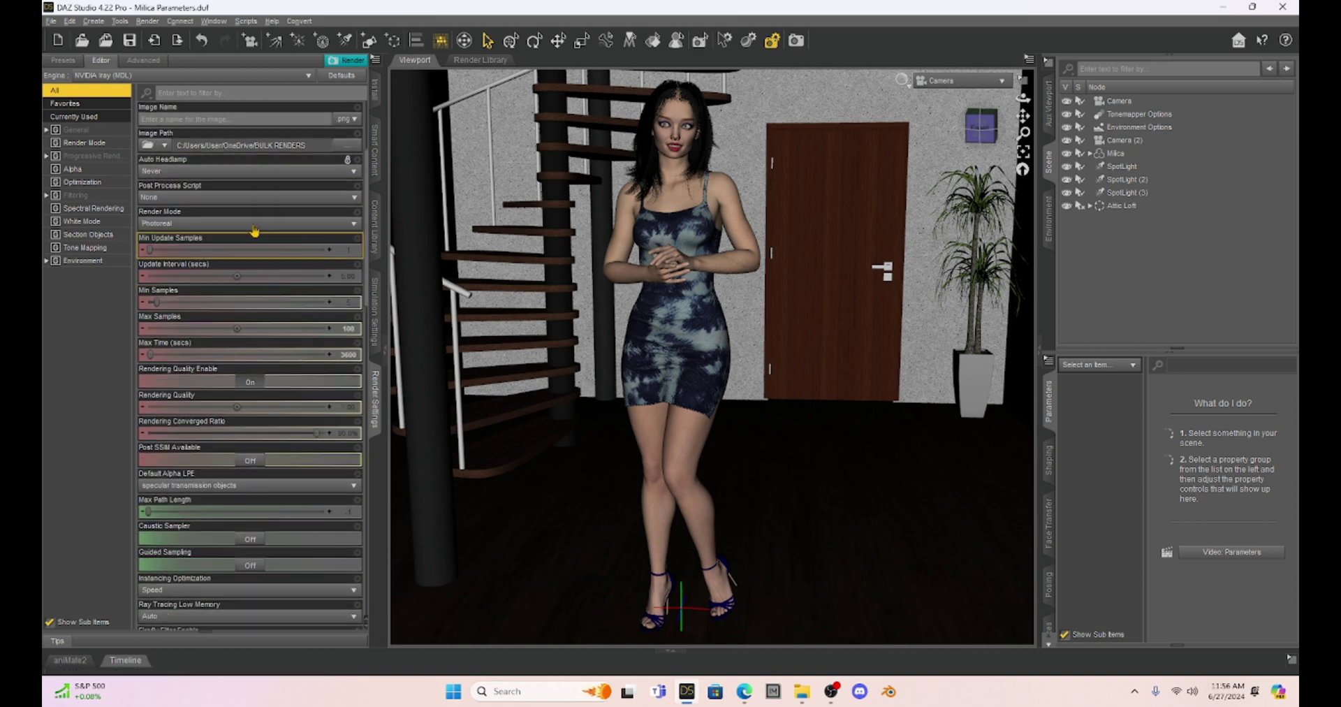
scroll(255, 230, "down", 3)
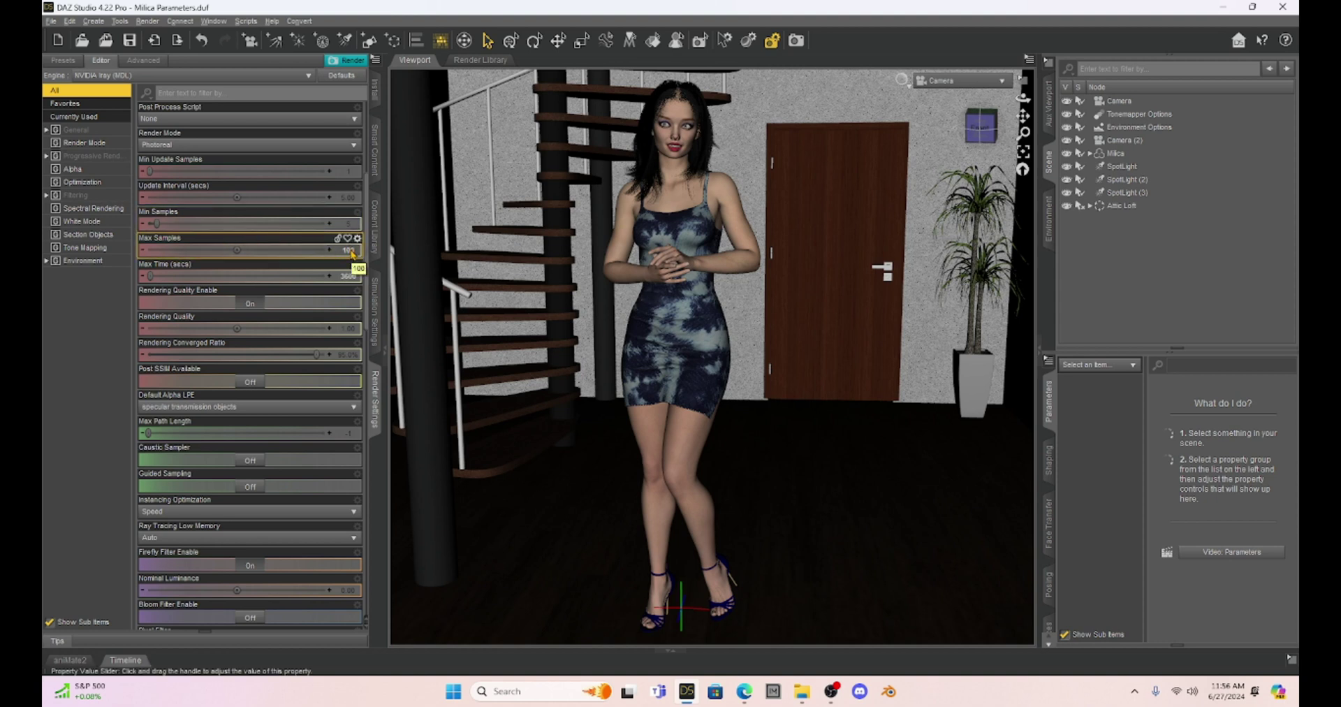
Step: Return to the YouTube comments and highlight "400 iterations" and "+200 for every extra character" in the expanded denoising comment
key("alt+Tab")
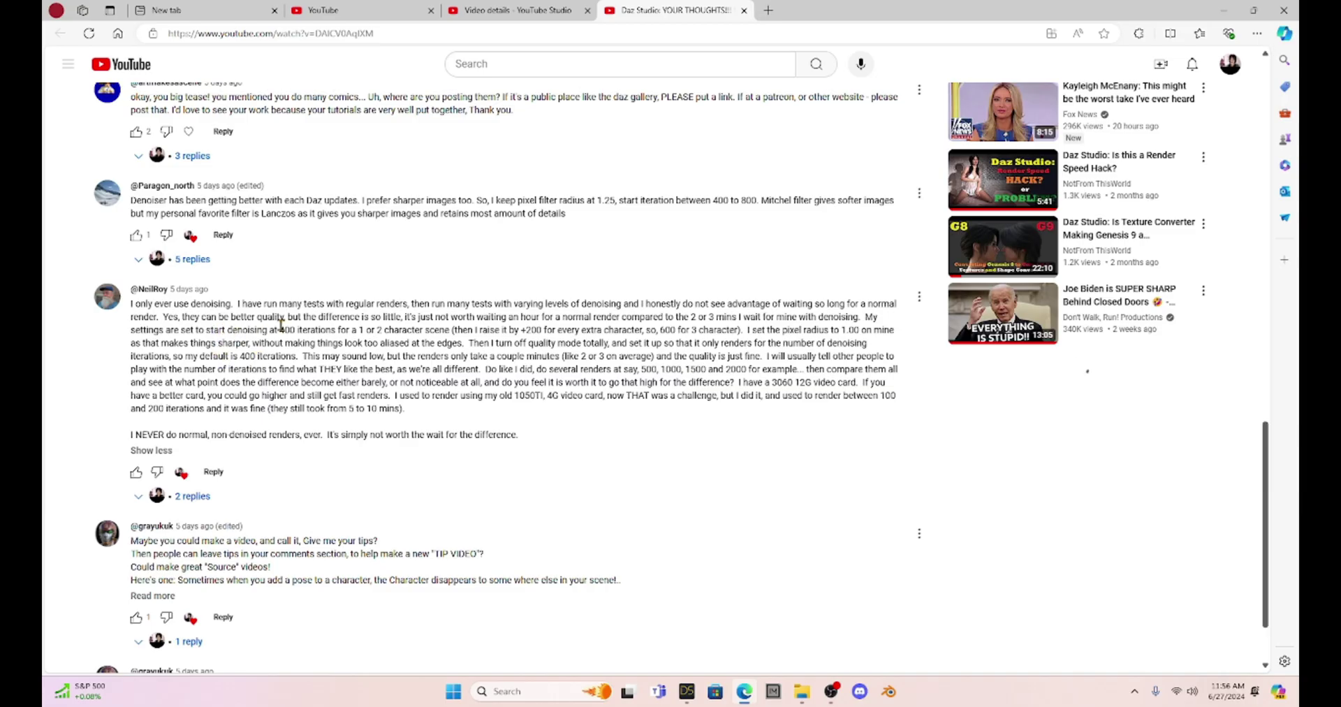
left_click_drag(279, 330, 335, 330)
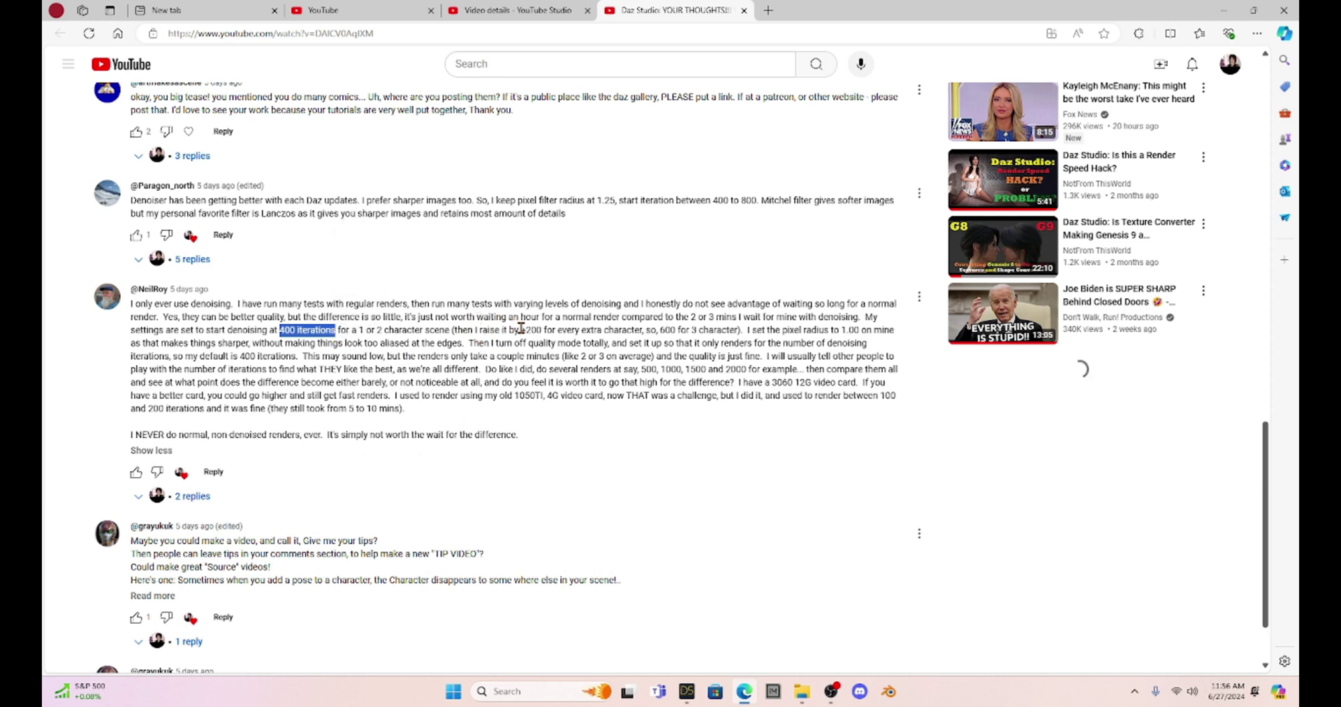
left_click_drag(520, 331, 646, 335)
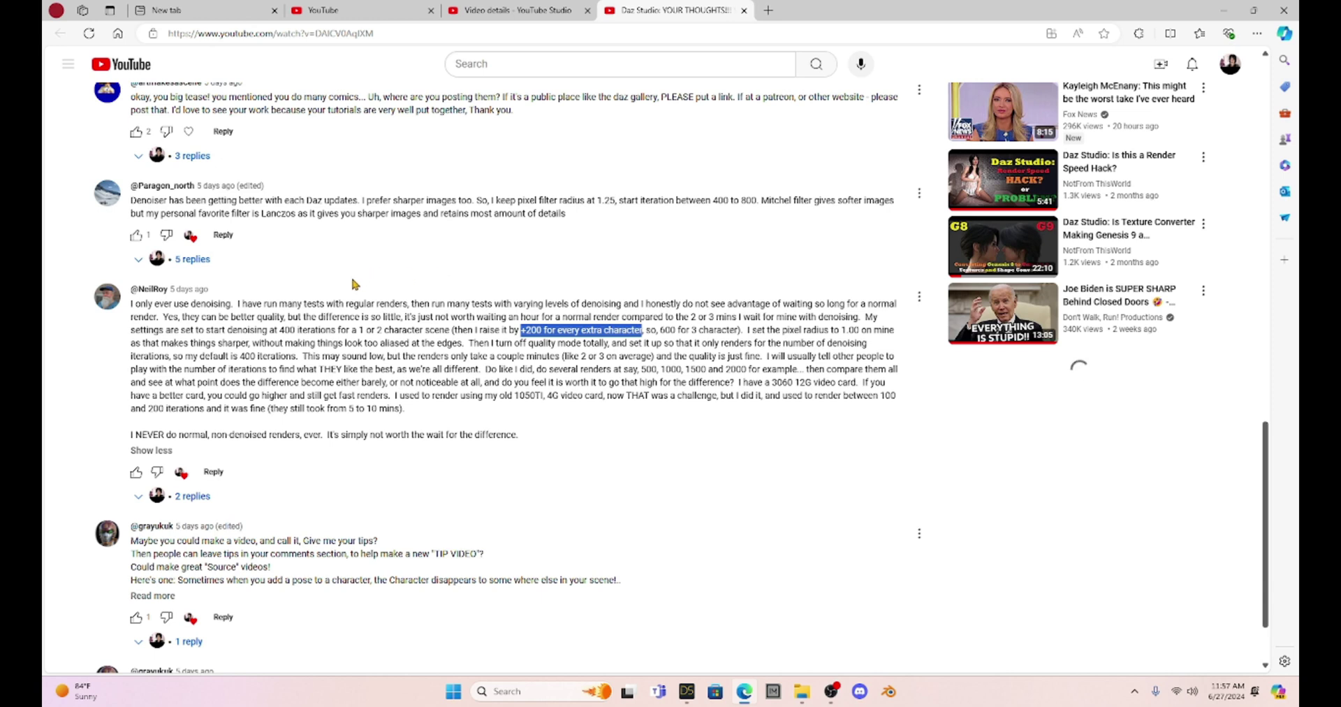
Step: In Daz Studio, set the render's Max Samples to 200 and turn Rendering Quality Enable off
left_click(687, 691)
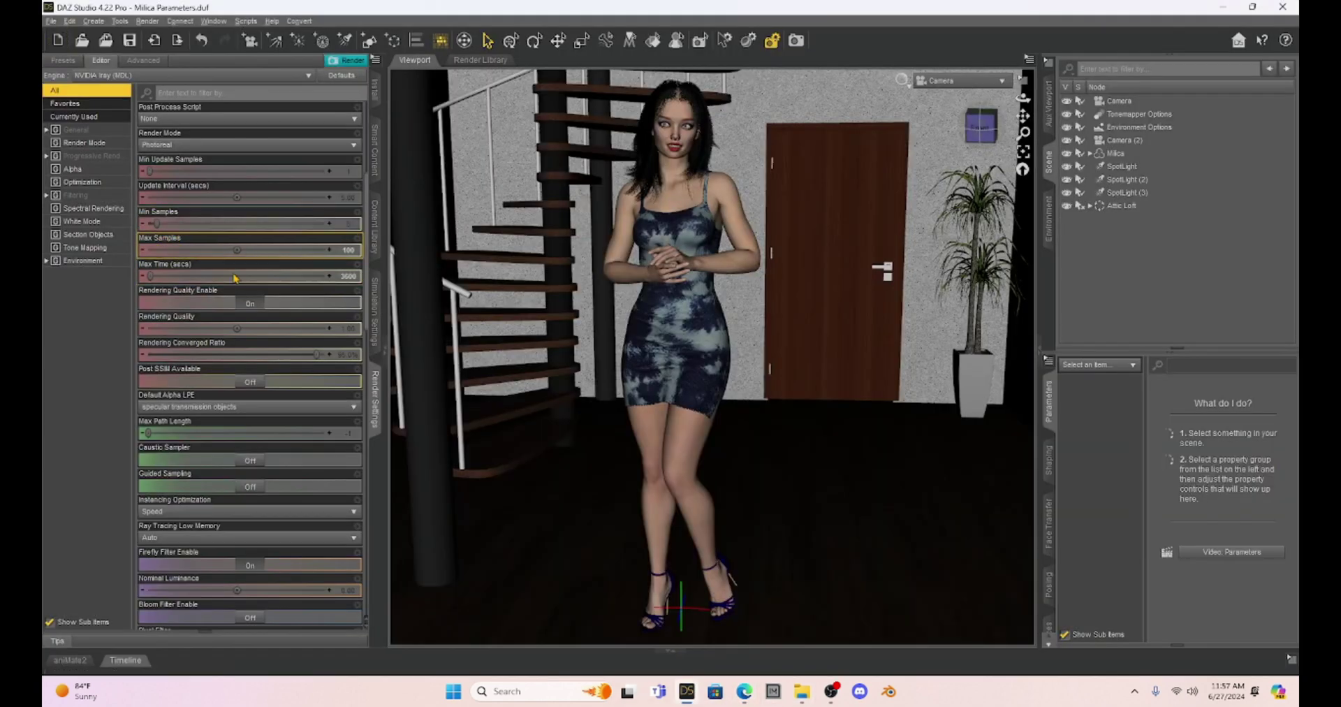
left_click(349, 252)
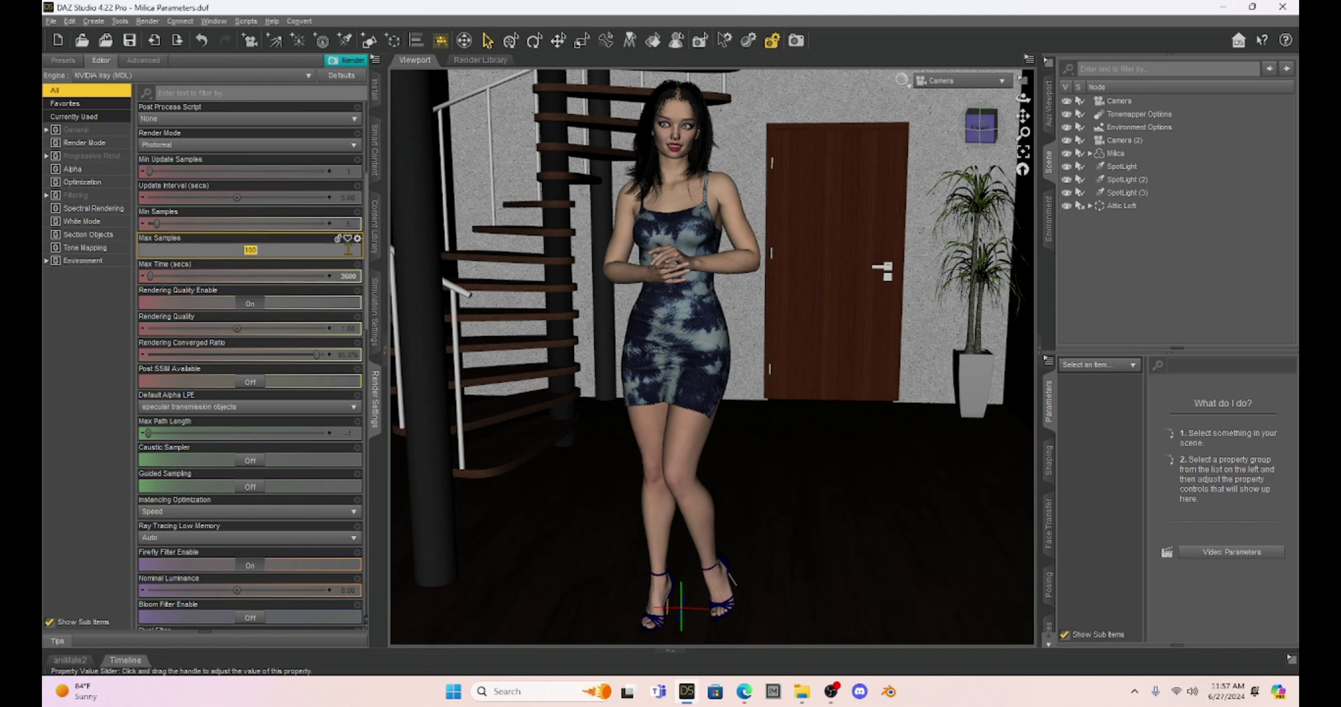
type("200")
key("Return")
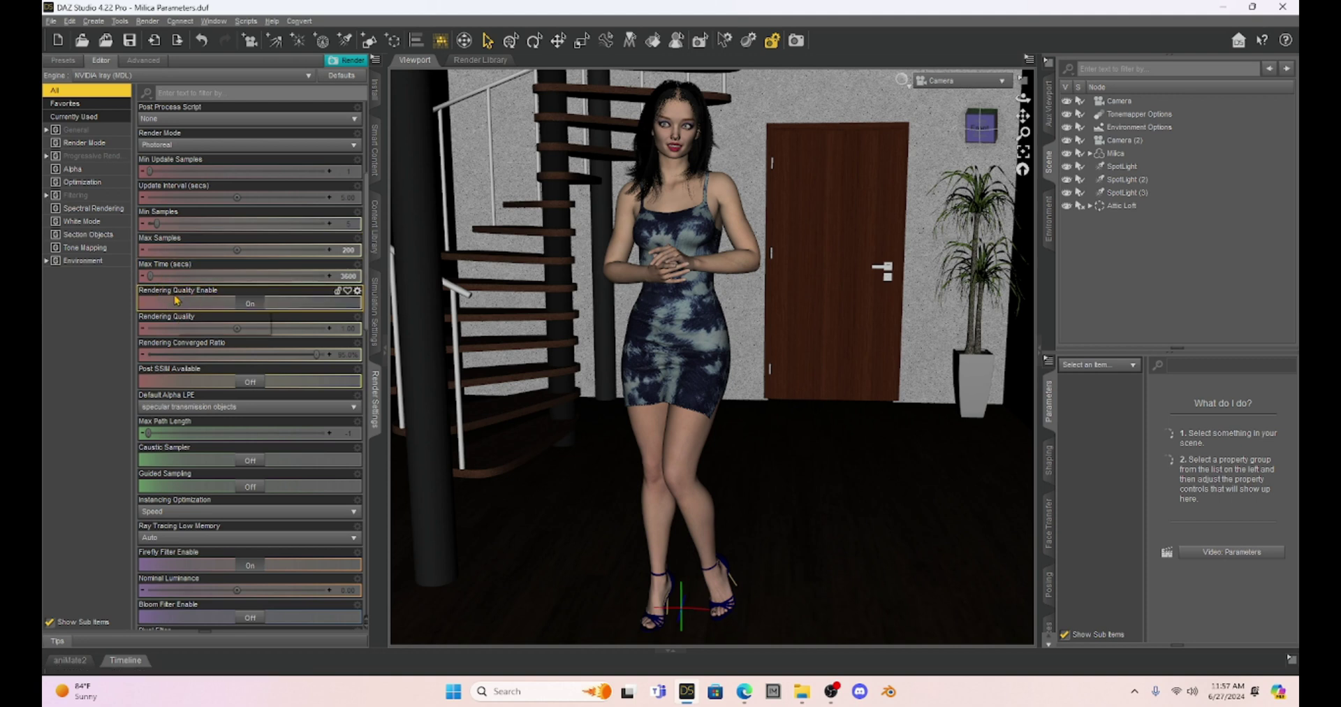
left_click(251, 304)
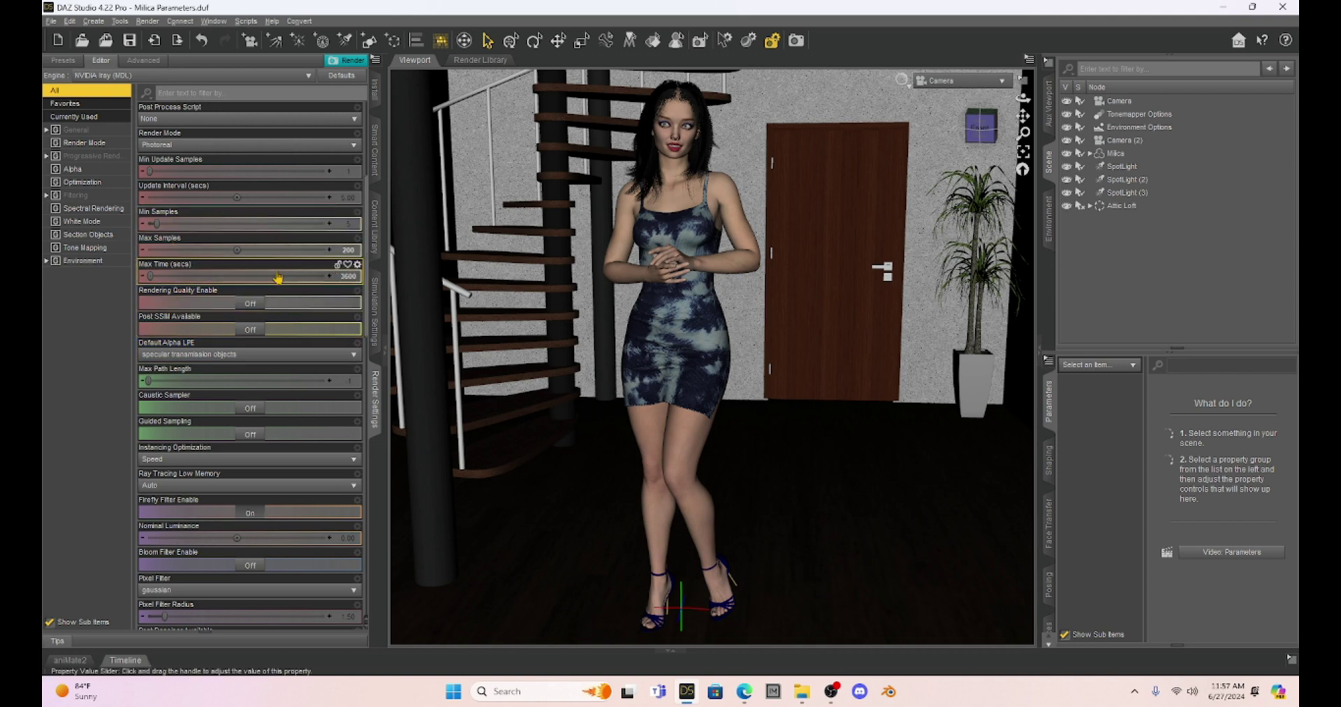
Step: Set the Post Denoiser Start Iteration to 200
scroll(278, 275, "down", 1)
scroll(278, 275, "down", 3)
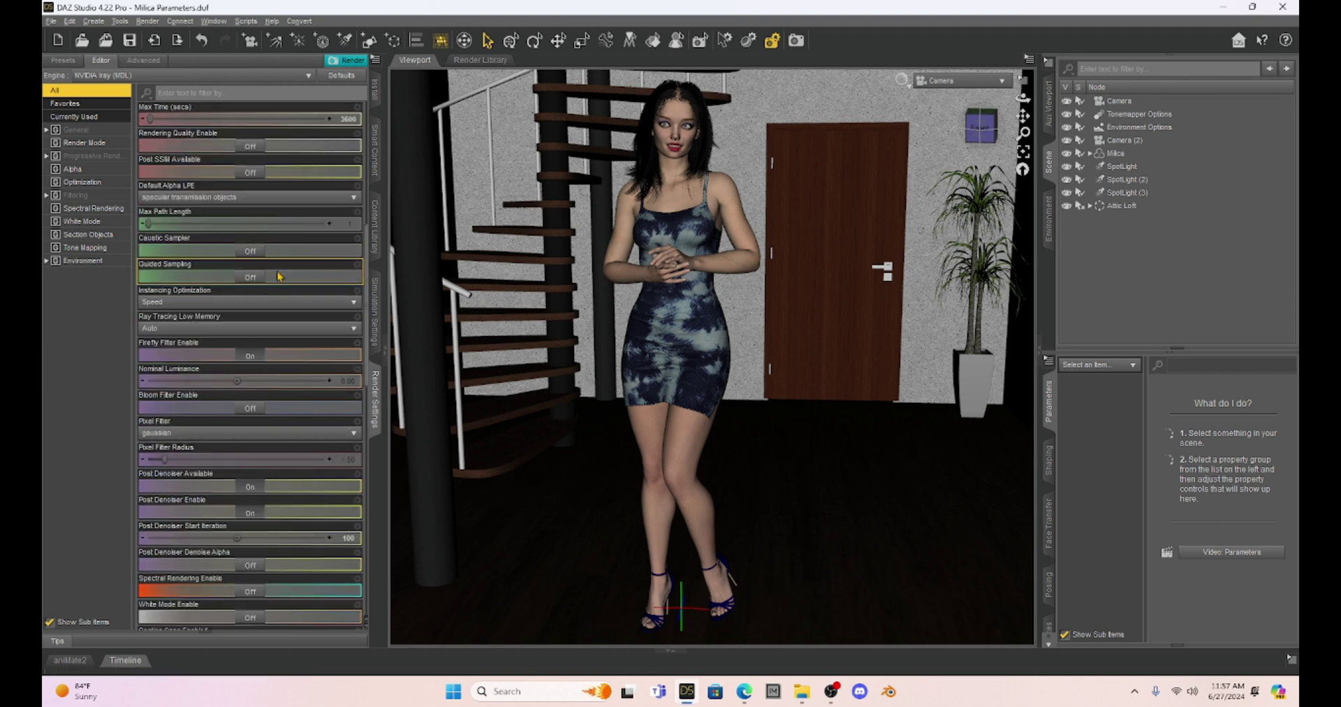
scroll(278, 275, "down", 3)
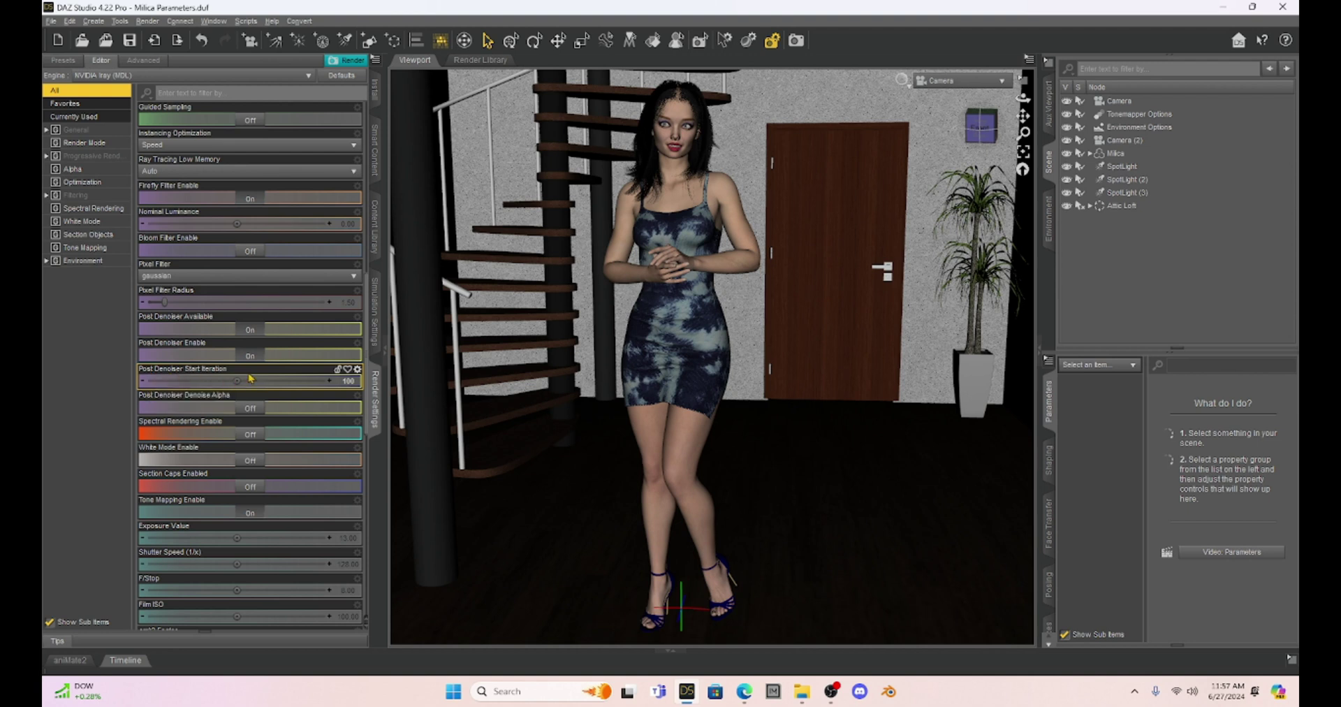
left_click(348, 381)
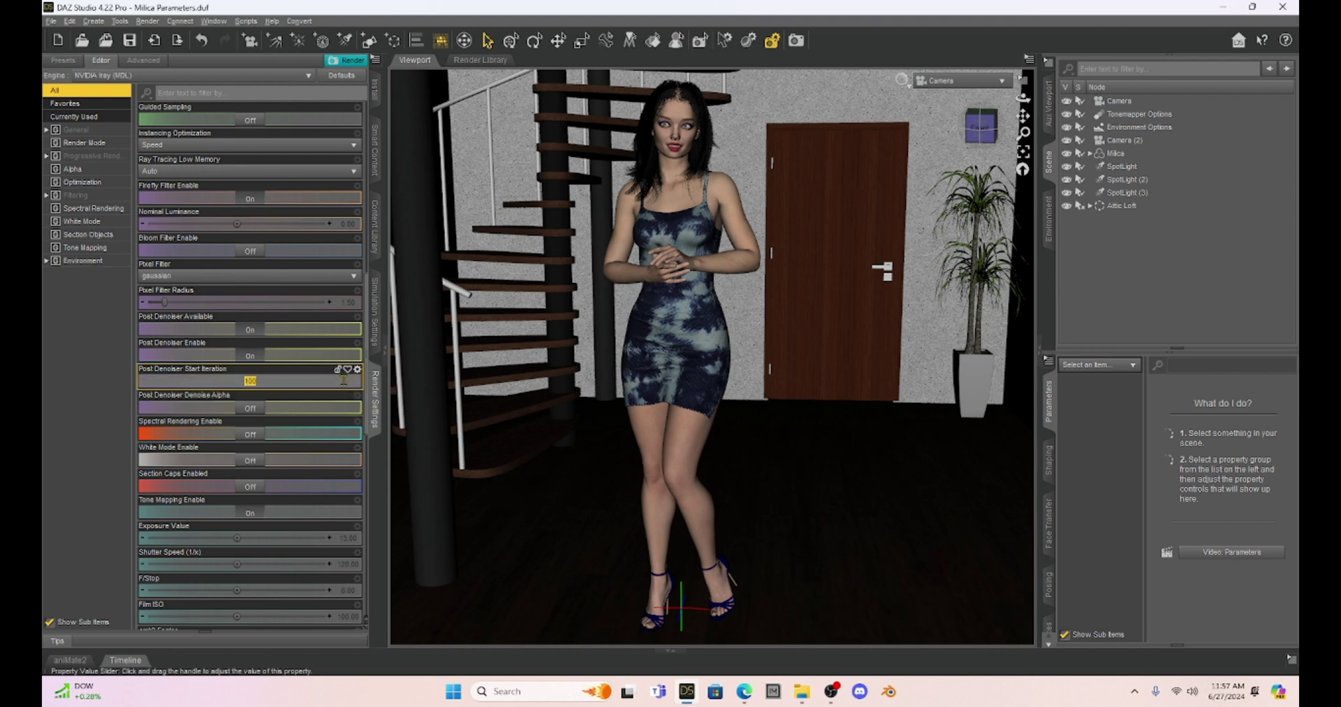
type("200")
key("Return")
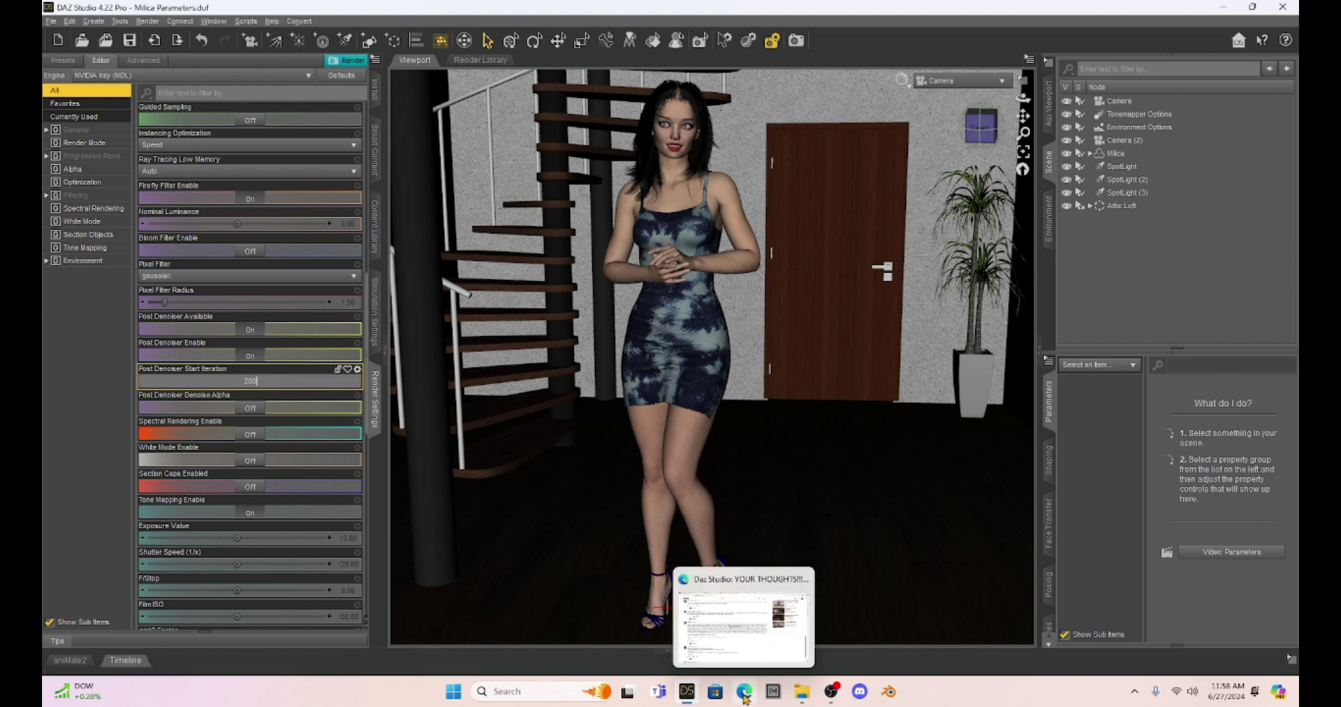
Step: Recheck the viewer comments, and in Daz Studio set the Pixel Filter to lanczos with a Pixel Filter Radius of 1.00
left_click(686, 693)
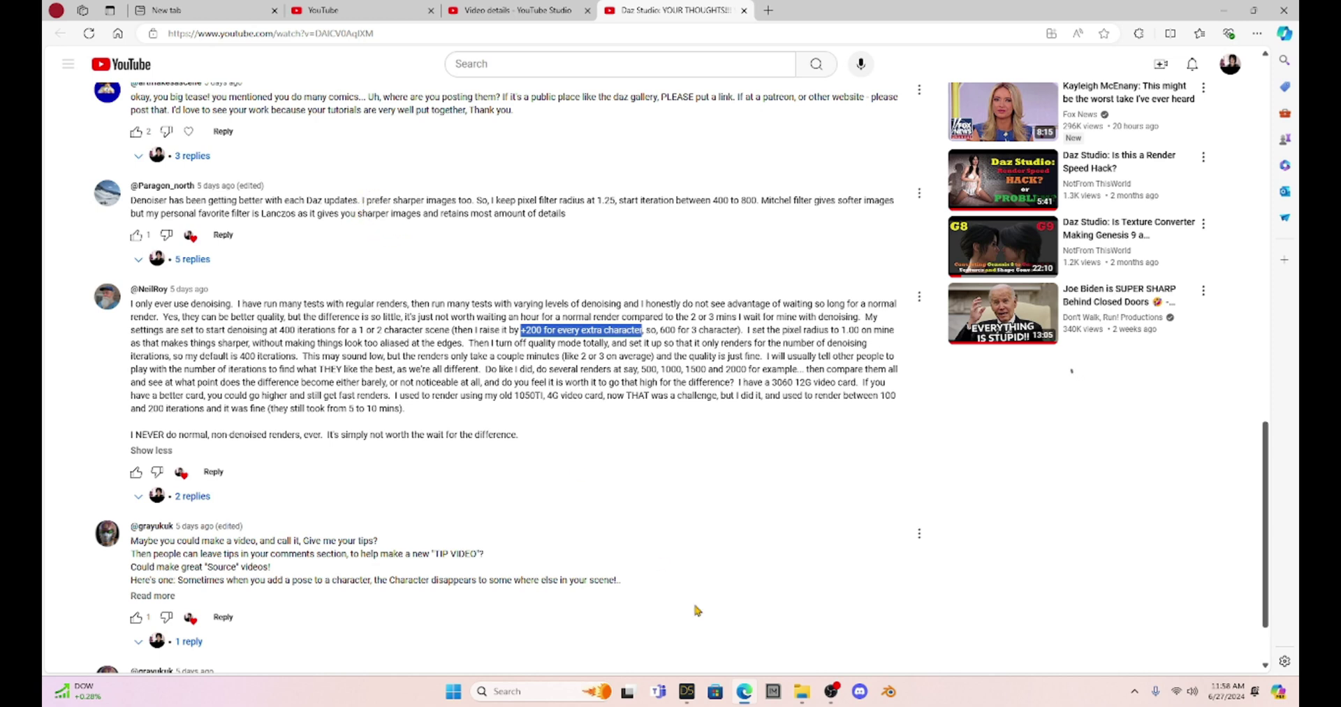
left_click(686, 691)
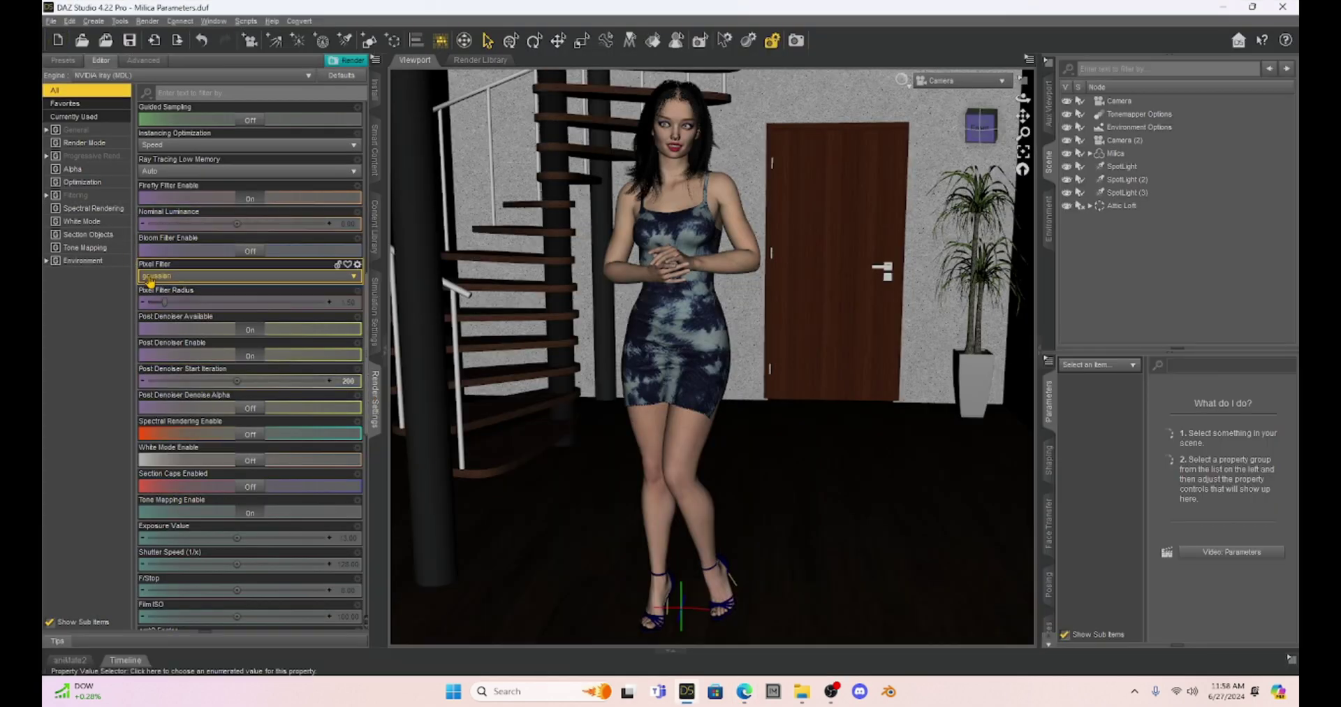
left_click(221, 283)
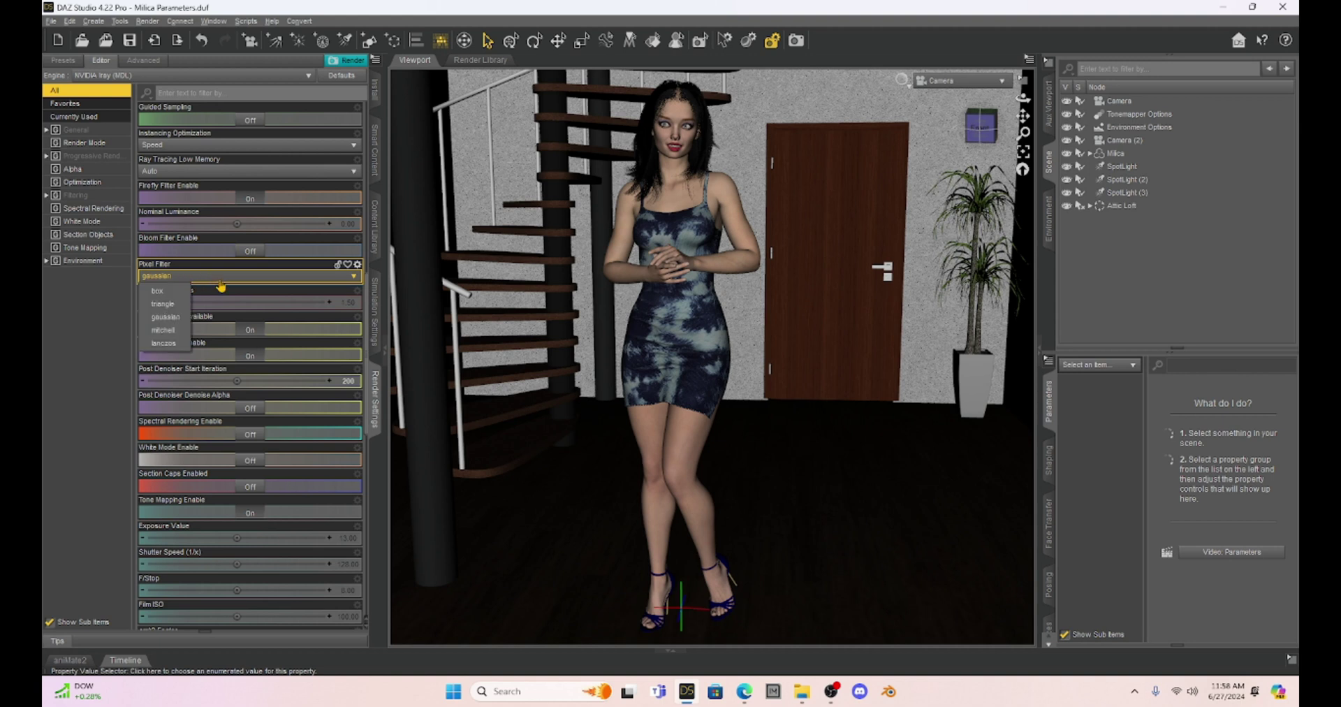
left_click(167, 345)
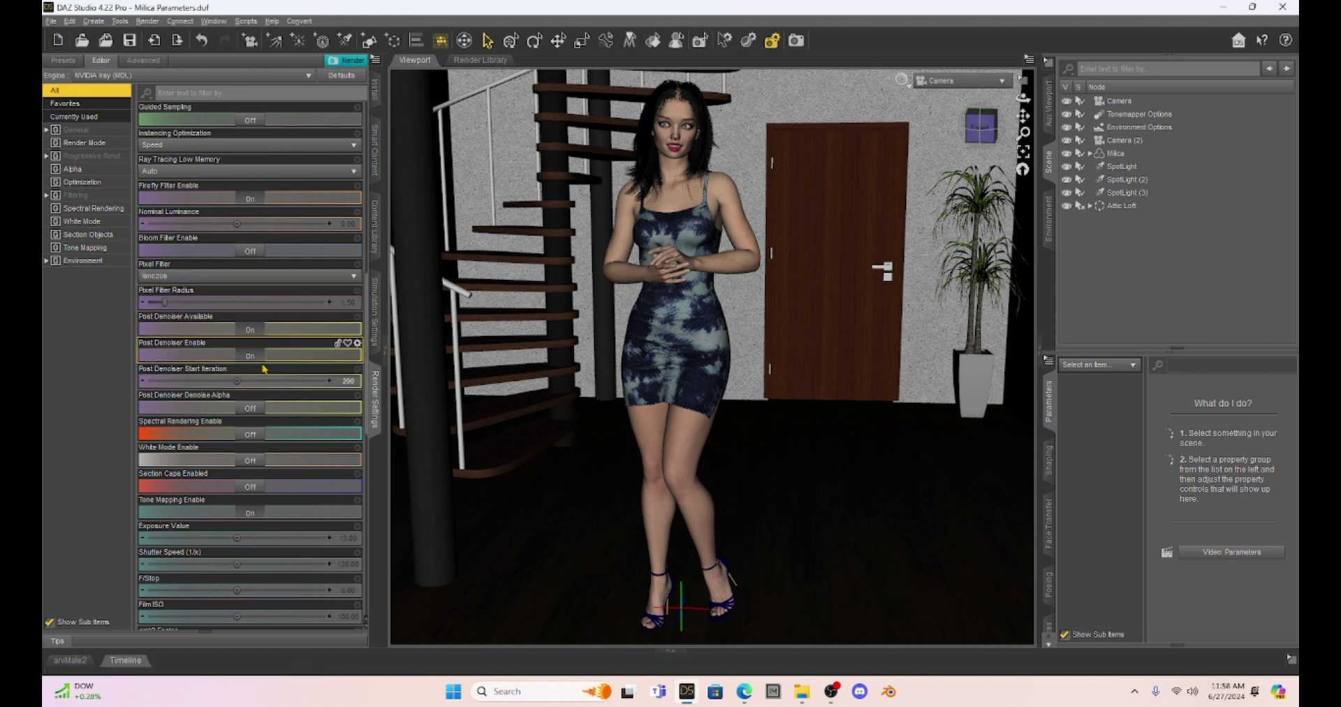
scroll(161, 454, "up", 3)
left_click(349, 459)
type("1")
key("Return")
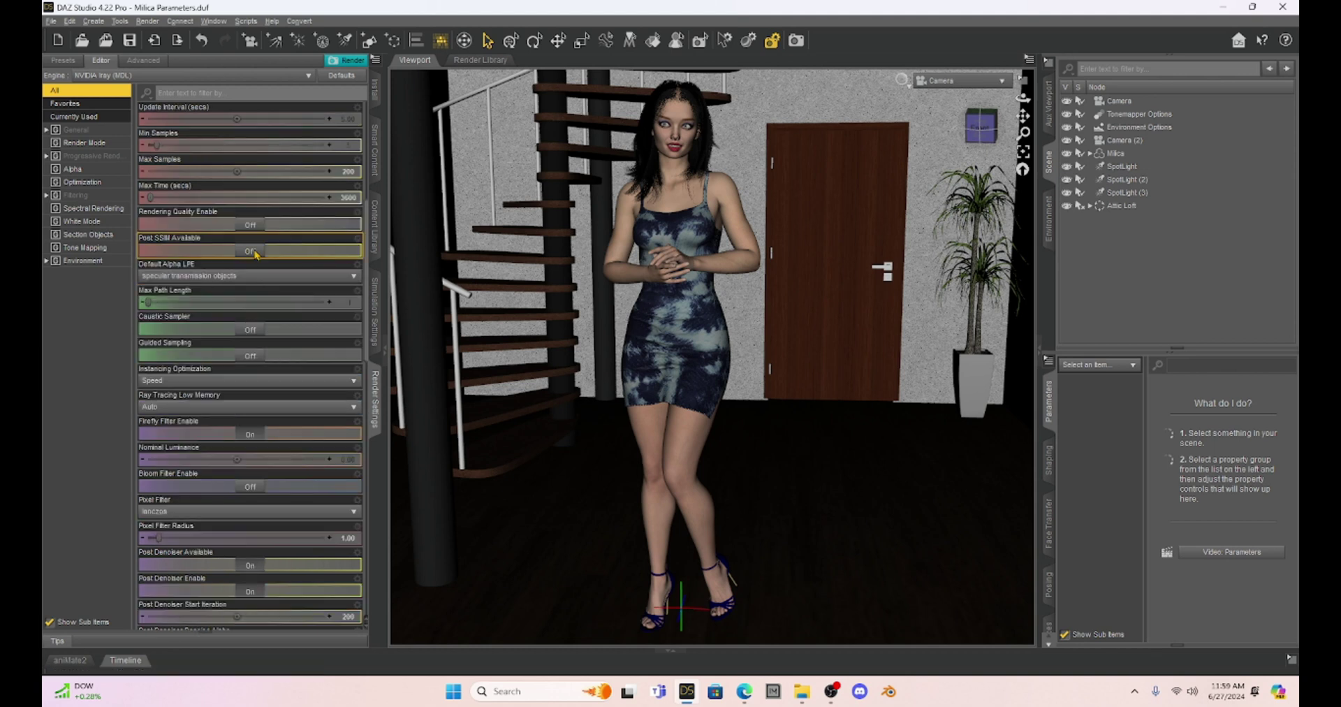
Step: Render the scene with the changed settings, inspect the image in the repositioned render window, and close it
scroll(197, 238, "up", 3)
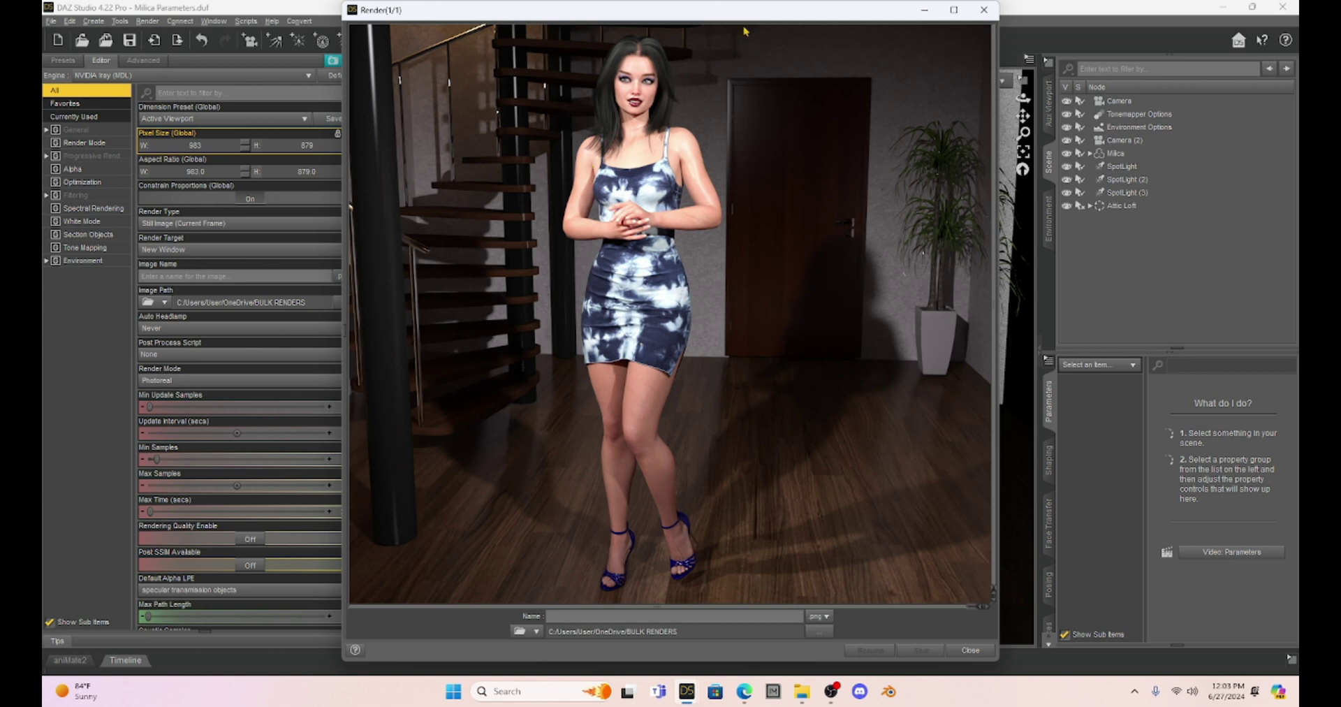
left_click_drag(741, 15, 790, 31)
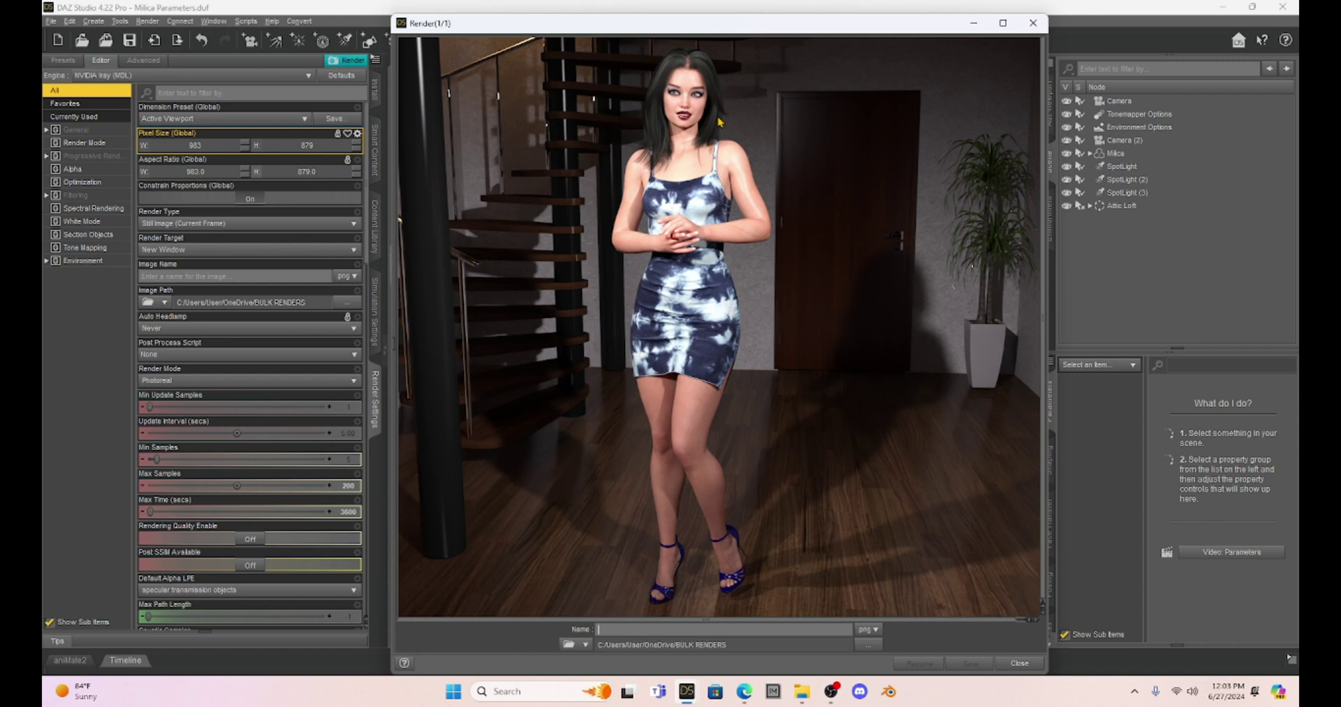
left_click(1033, 23)
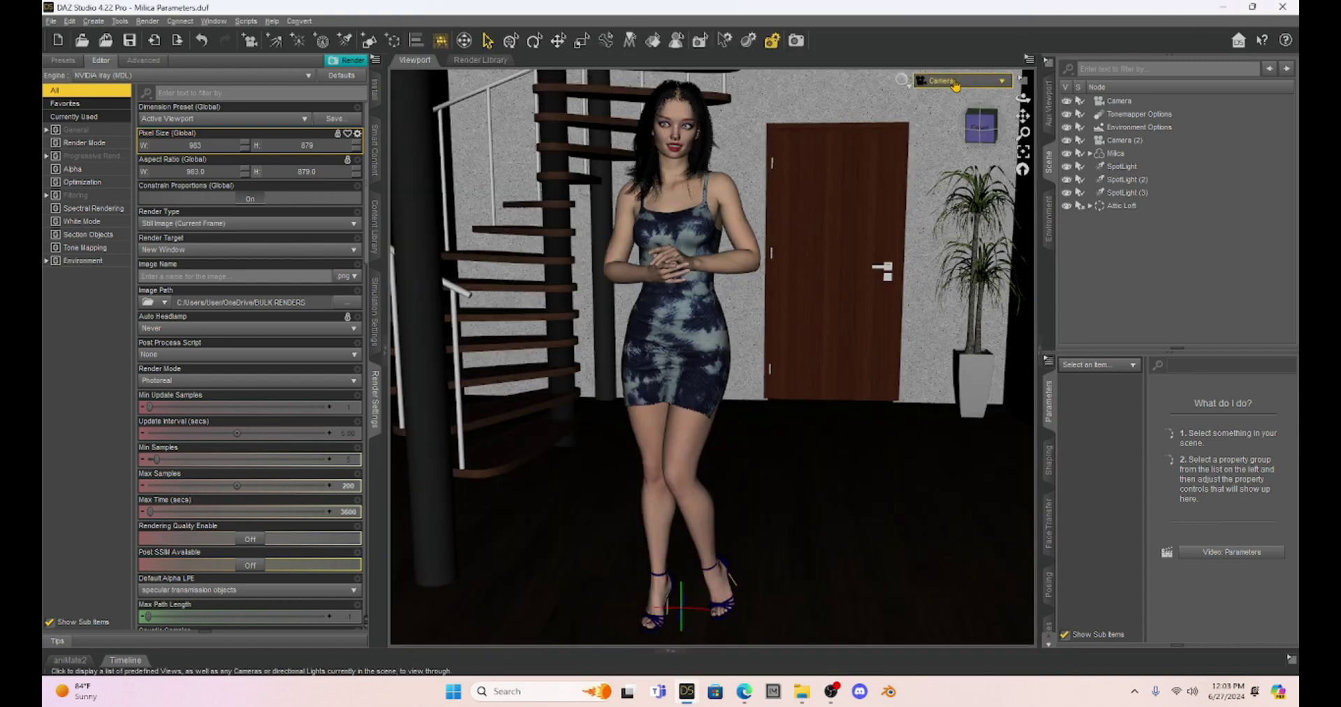
Step: View the scene through Camera (2) and reframe it closer on the character's face and upper body
left_click(960, 80)
left_click(943, 204)
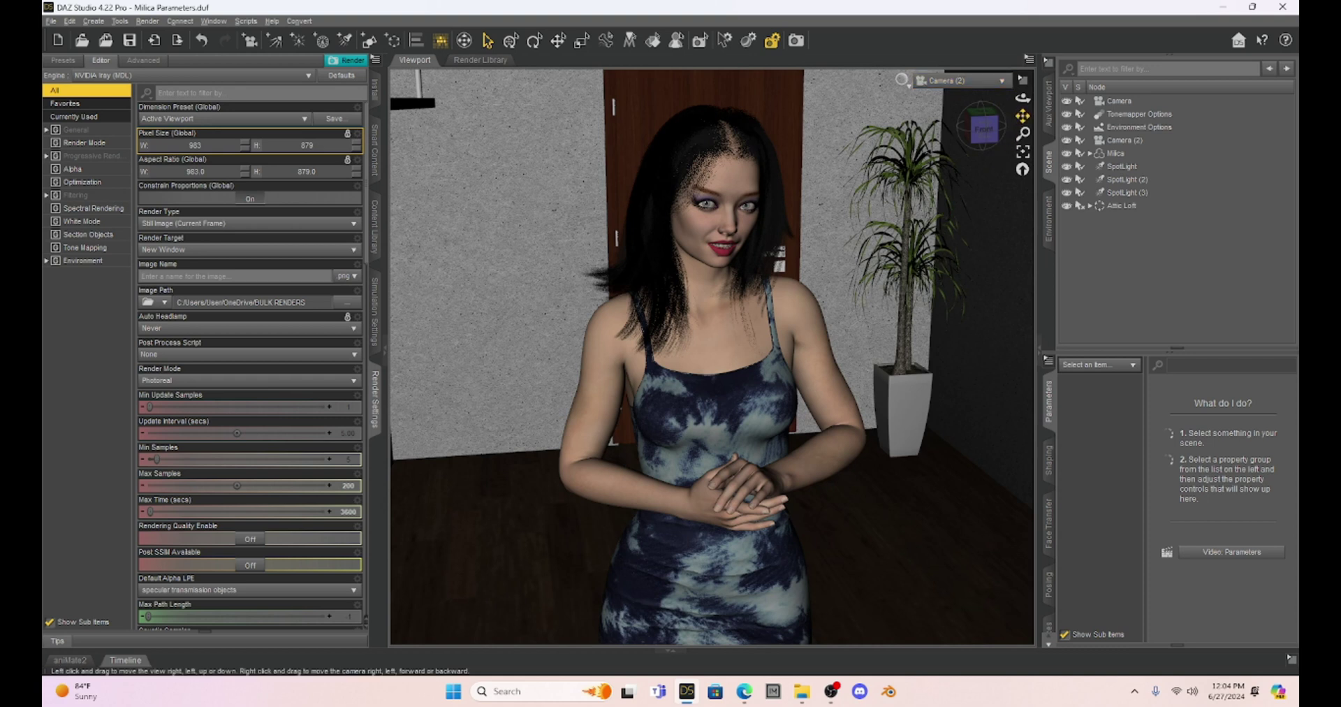
mouse_move(1022, 116)
left_mouse_down()
mouse_move(1063, 127)
mouse_move(1014, 108)
left_mouse_up()
scroll(889, 257, "up", 5)
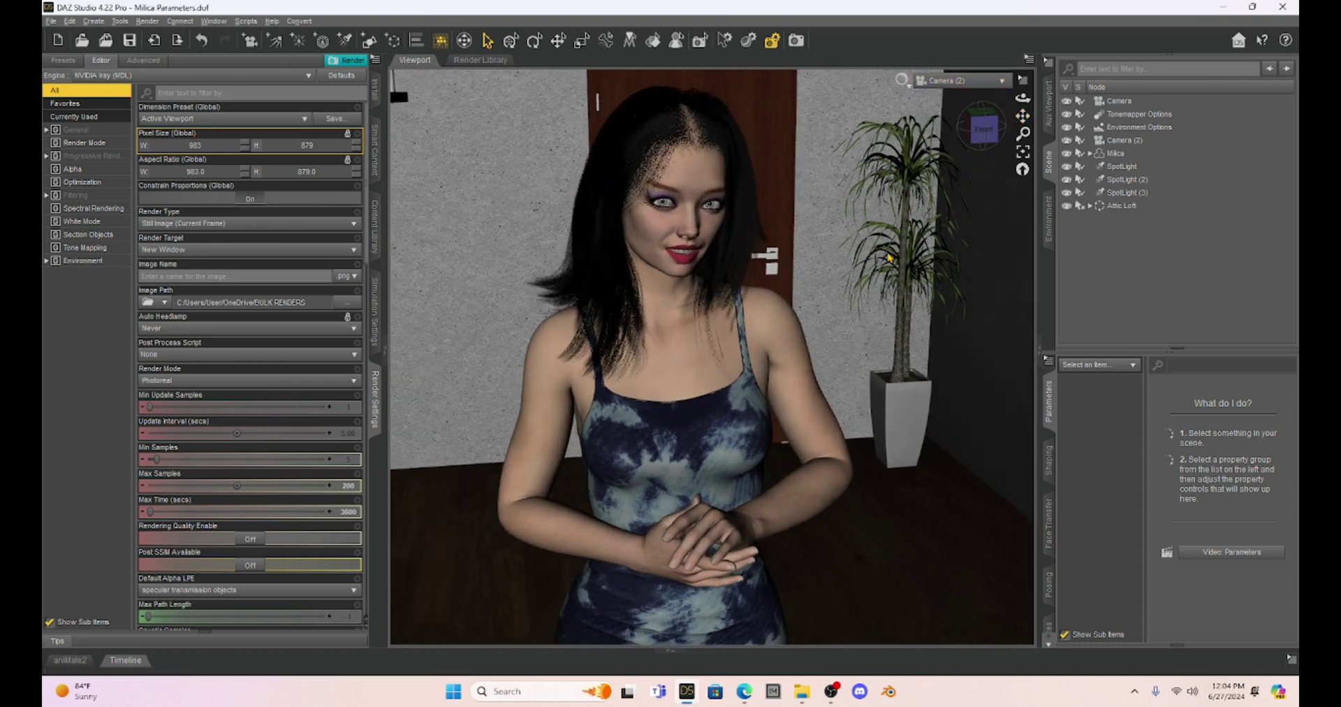
scroll(989, 143, "up", 3)
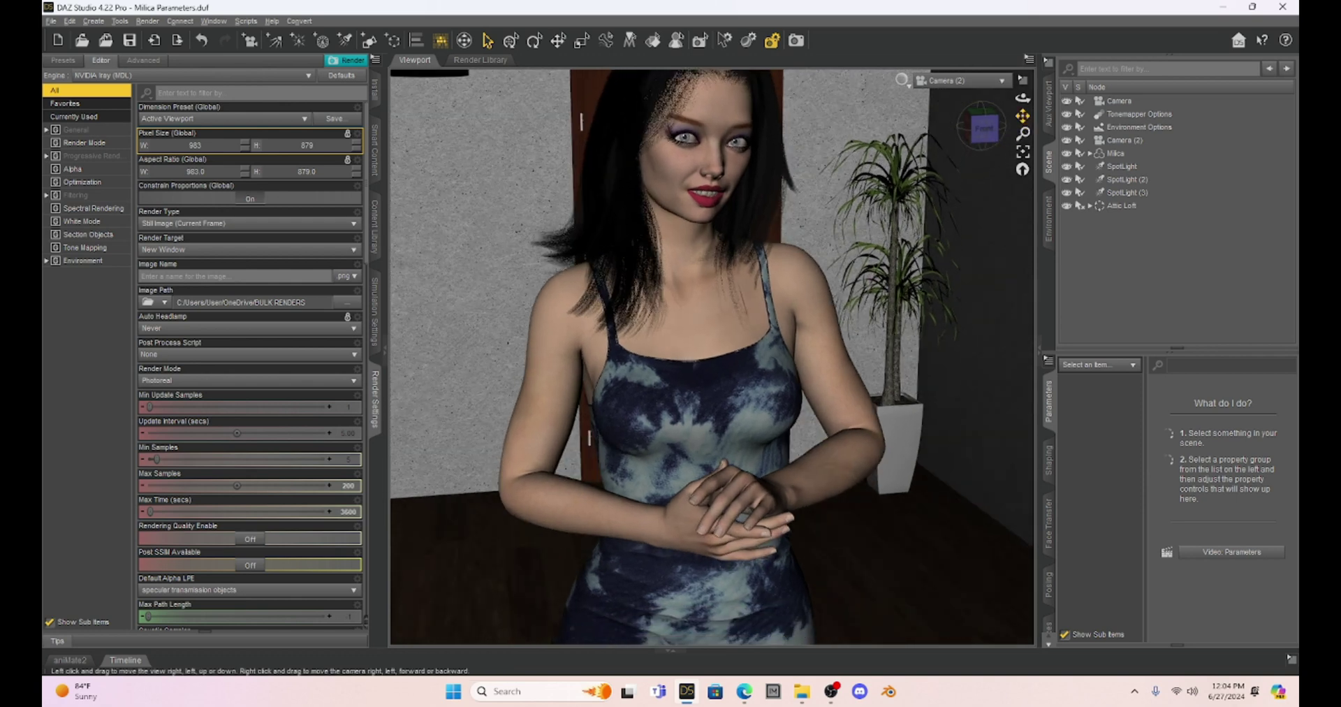
left_click_drag(1022, 116, 1022, 116)
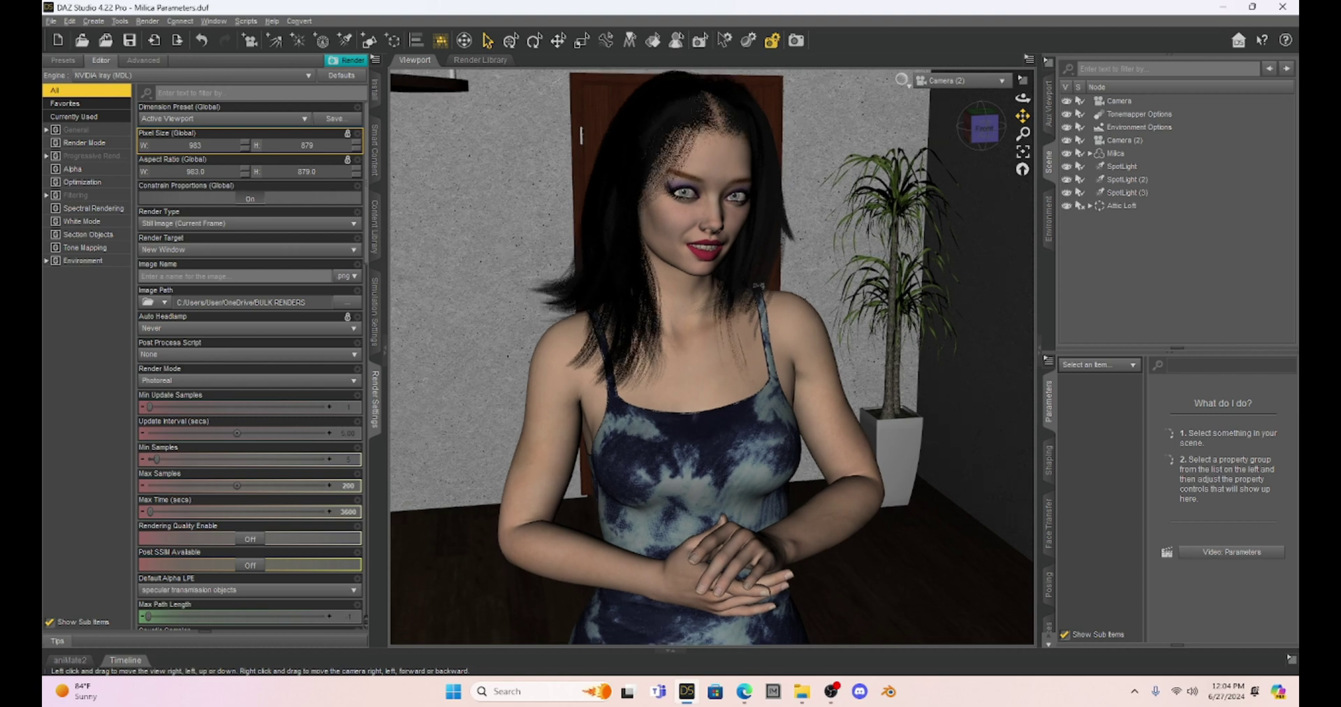
scroll(916, 279, "up", 2)
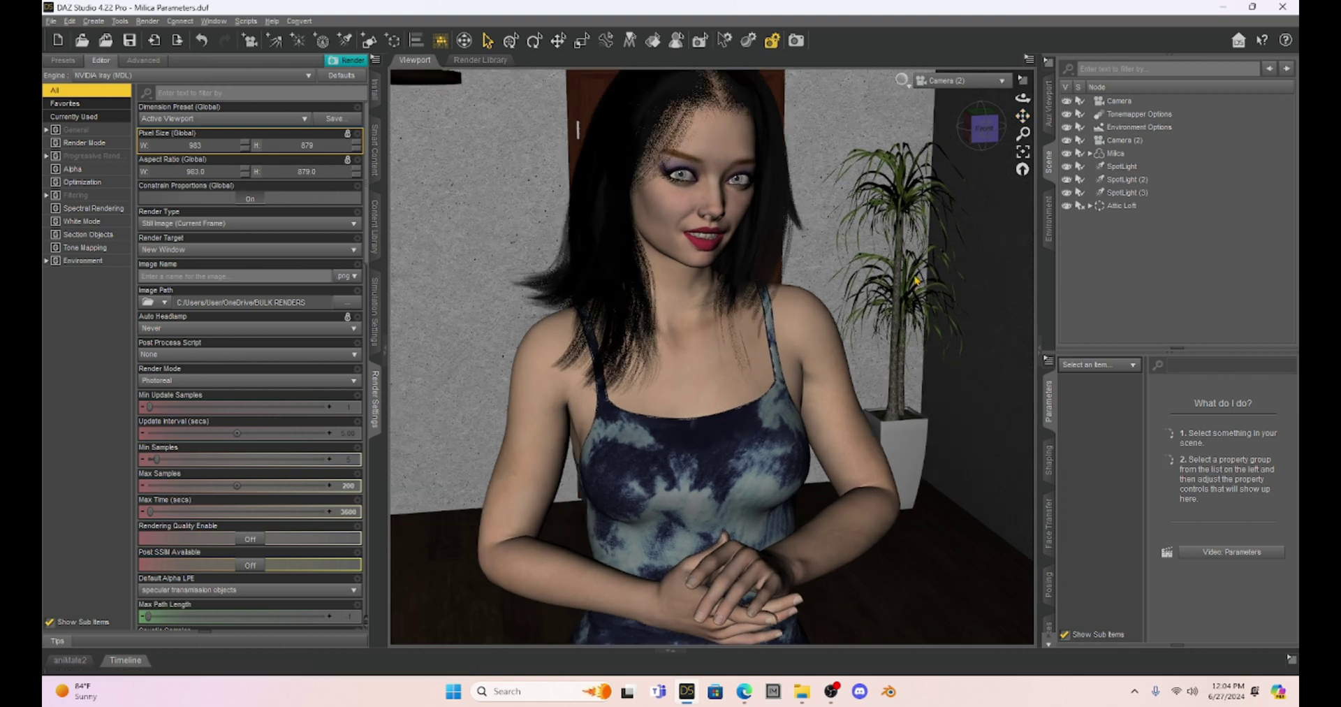
left_click_drag(984, 130, 988, 129)
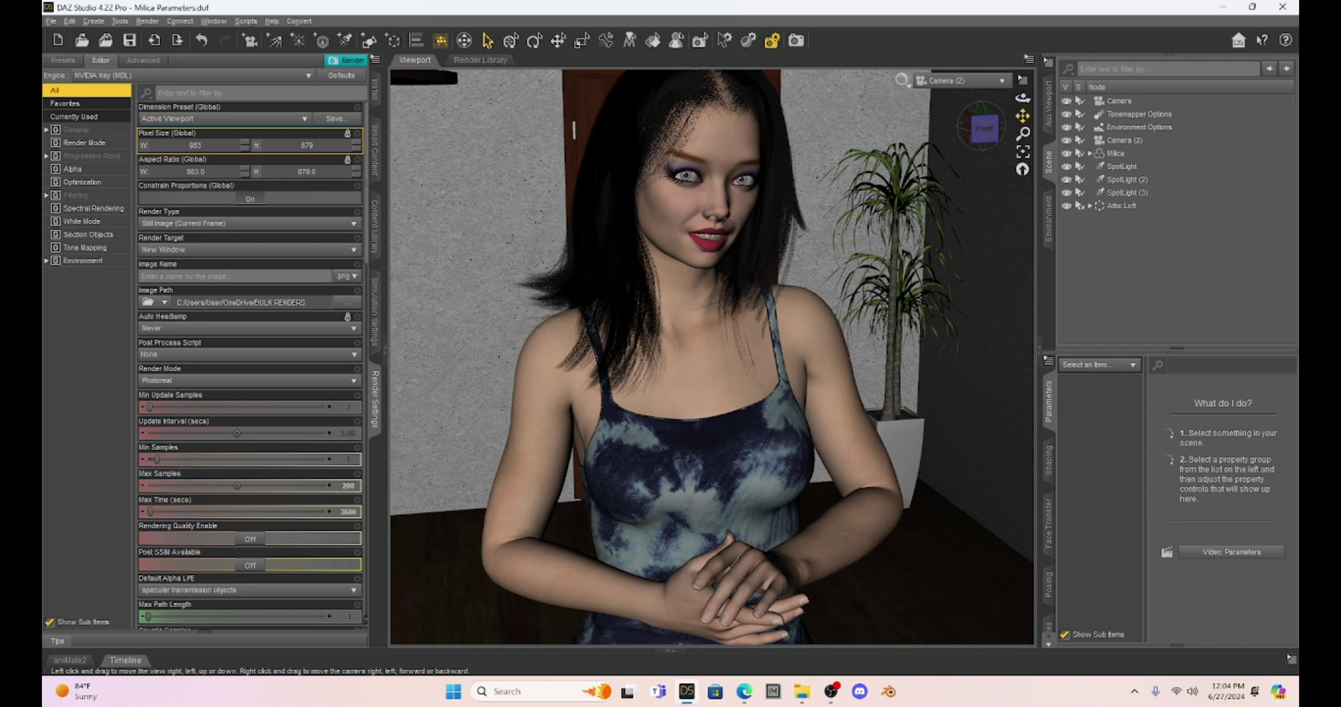
left_click_drag(1022, 115, 1022, 115)
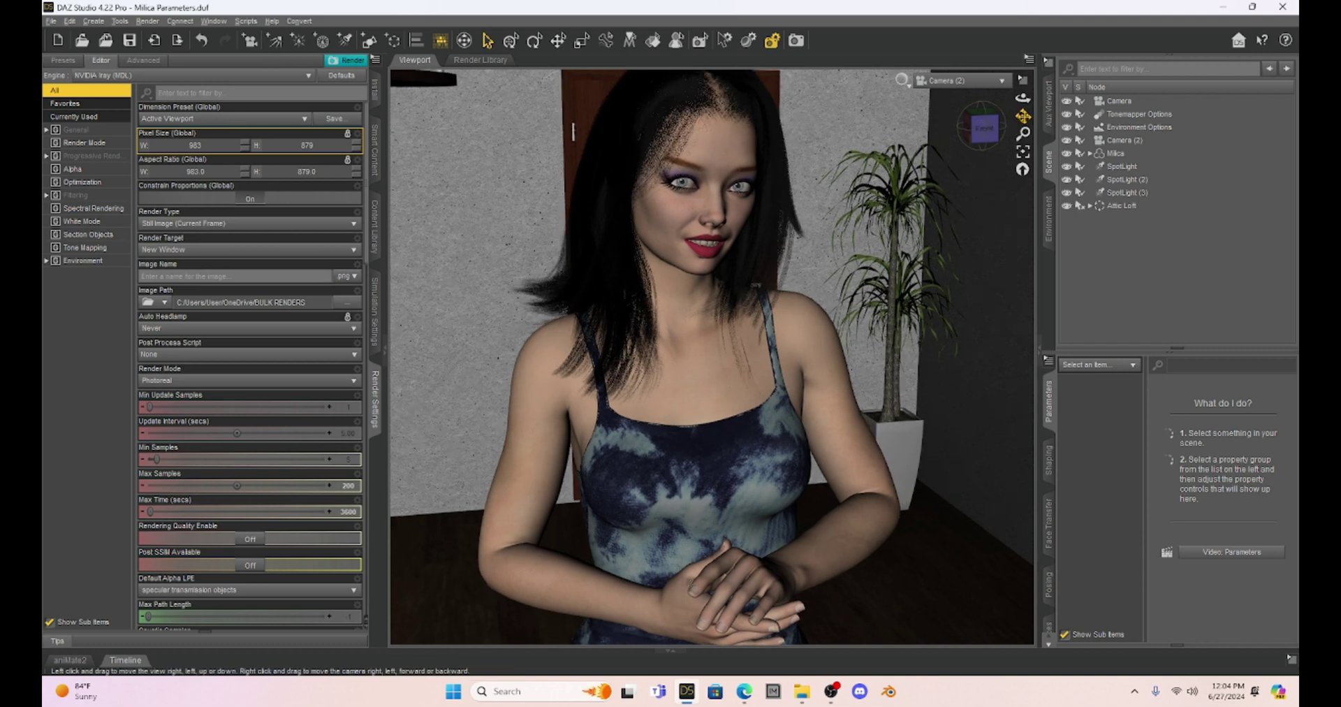